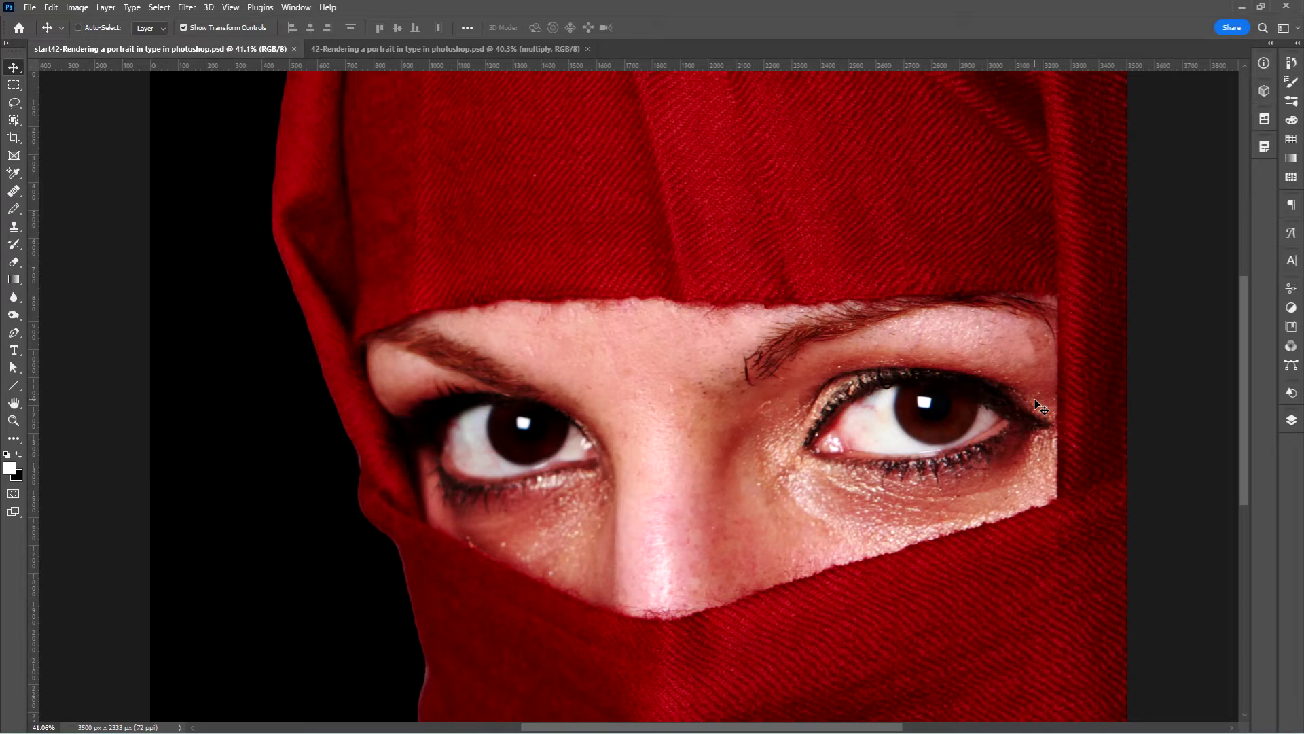
- Switch to the '42-Rendering a portrait in type' document to view the finished example
{"action": "left_click", "coordinate": [415, 49]}
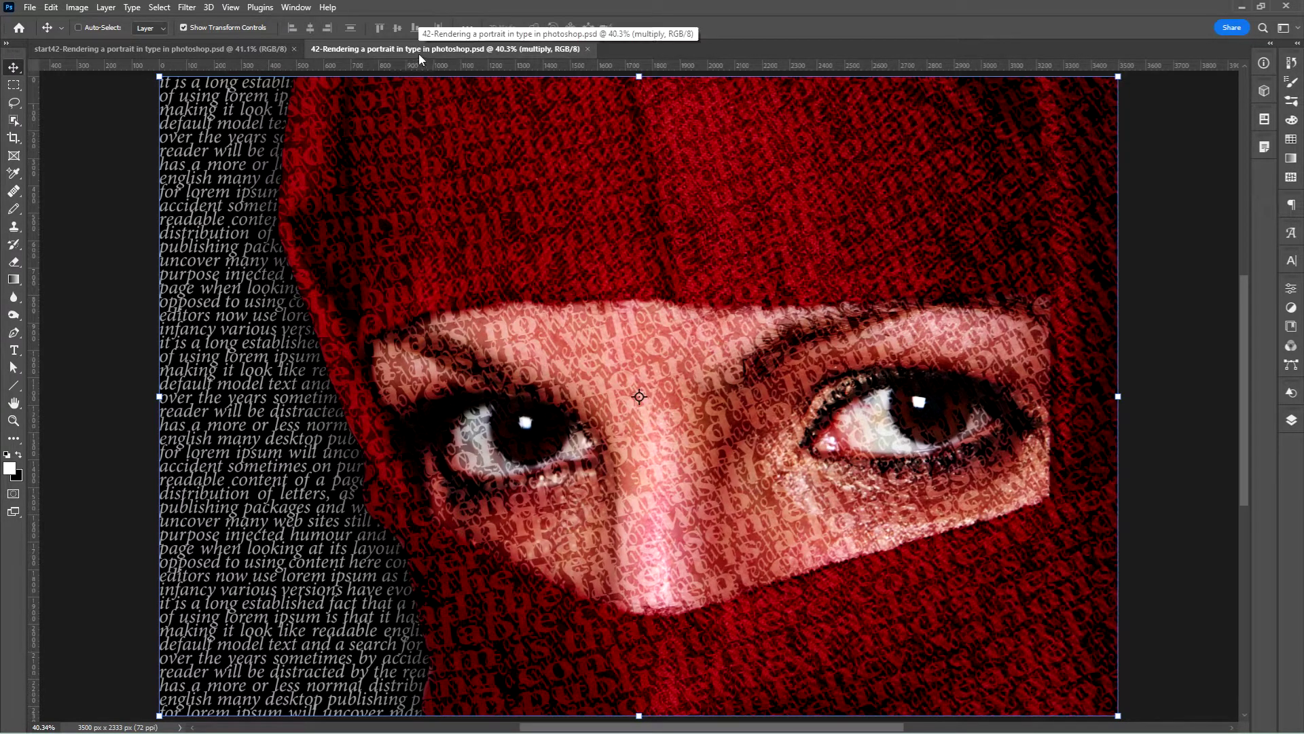
- In start42, show the big text layer over the portrait, keep small text hidden, and select big text
{"action": "left_click", "coordinate": [202, 50]}
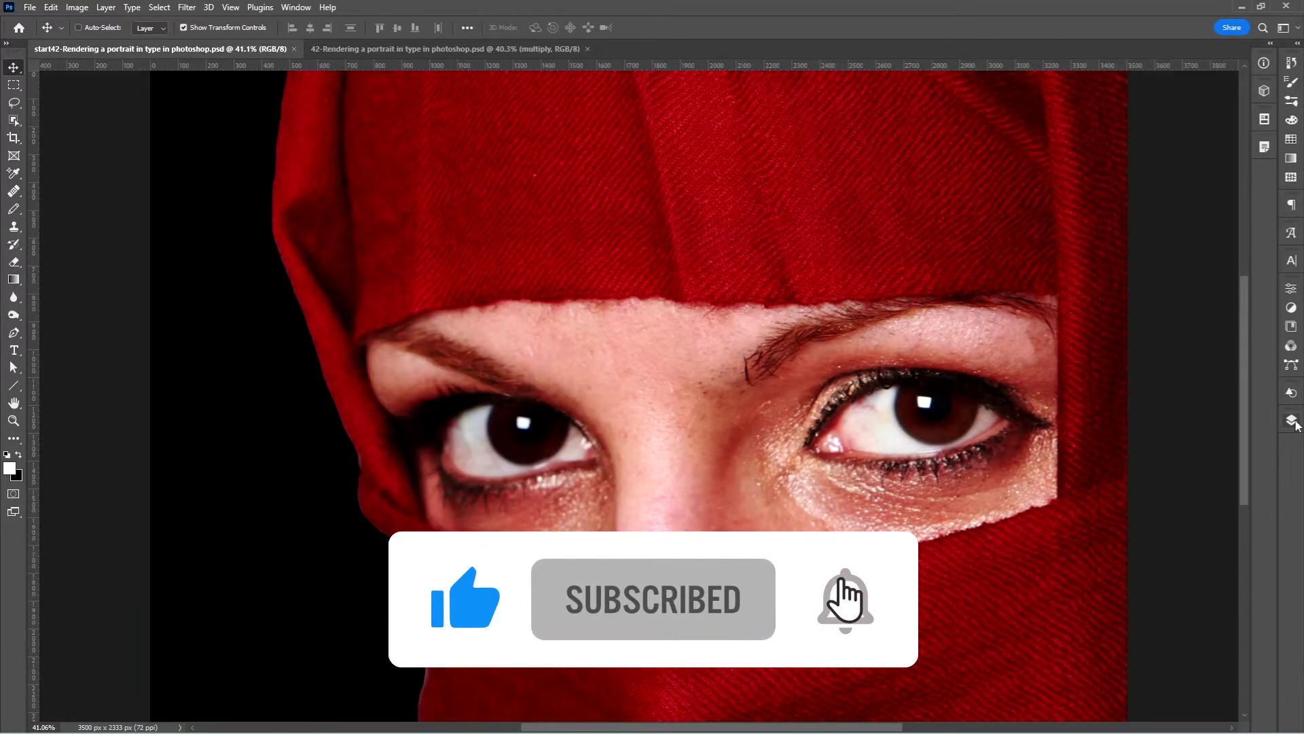
{"action": "left_click", "coordinate": [1293, 421]}
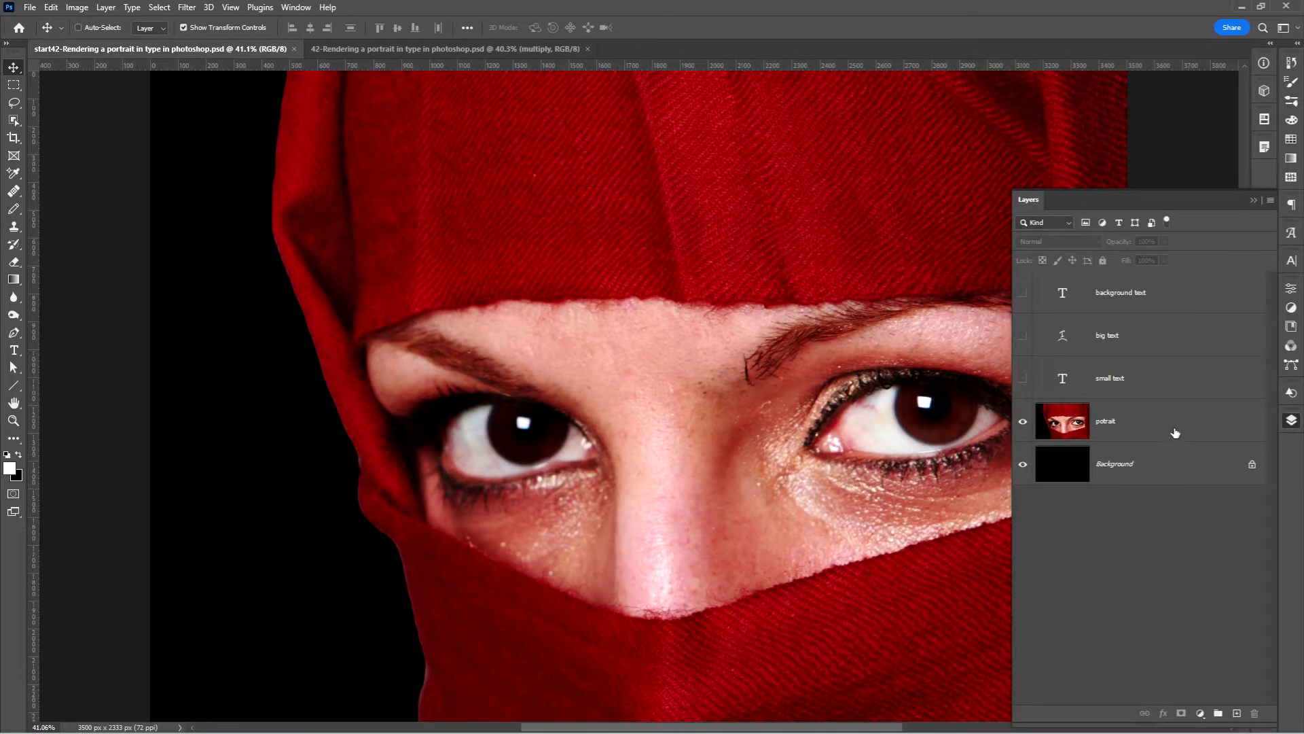
{"action": "left_click", "coordinate": [1023, 379]}
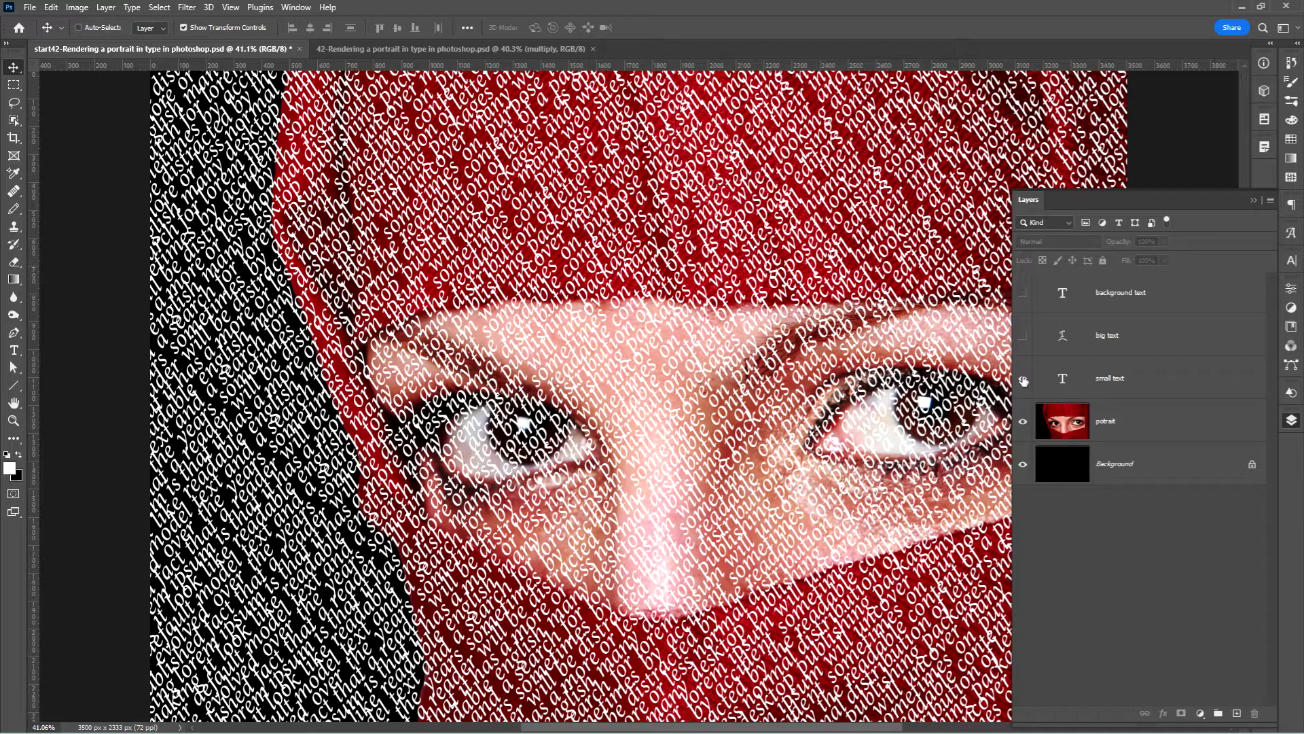
{"action": "left_click", "coordinate": [1023, 379]}
{"action": "left_click", "coordinate": [1023, 337]}
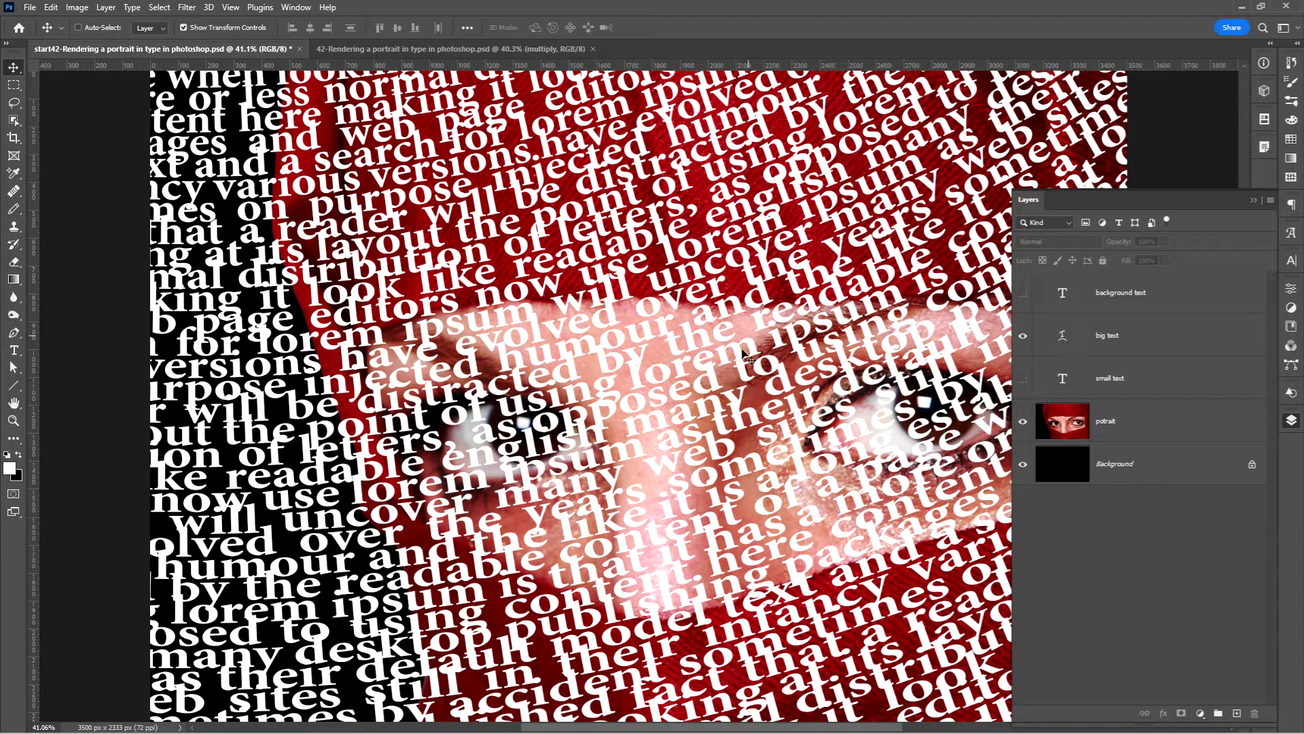
{"action": "left_click", "coordinate": [1148, 389]}
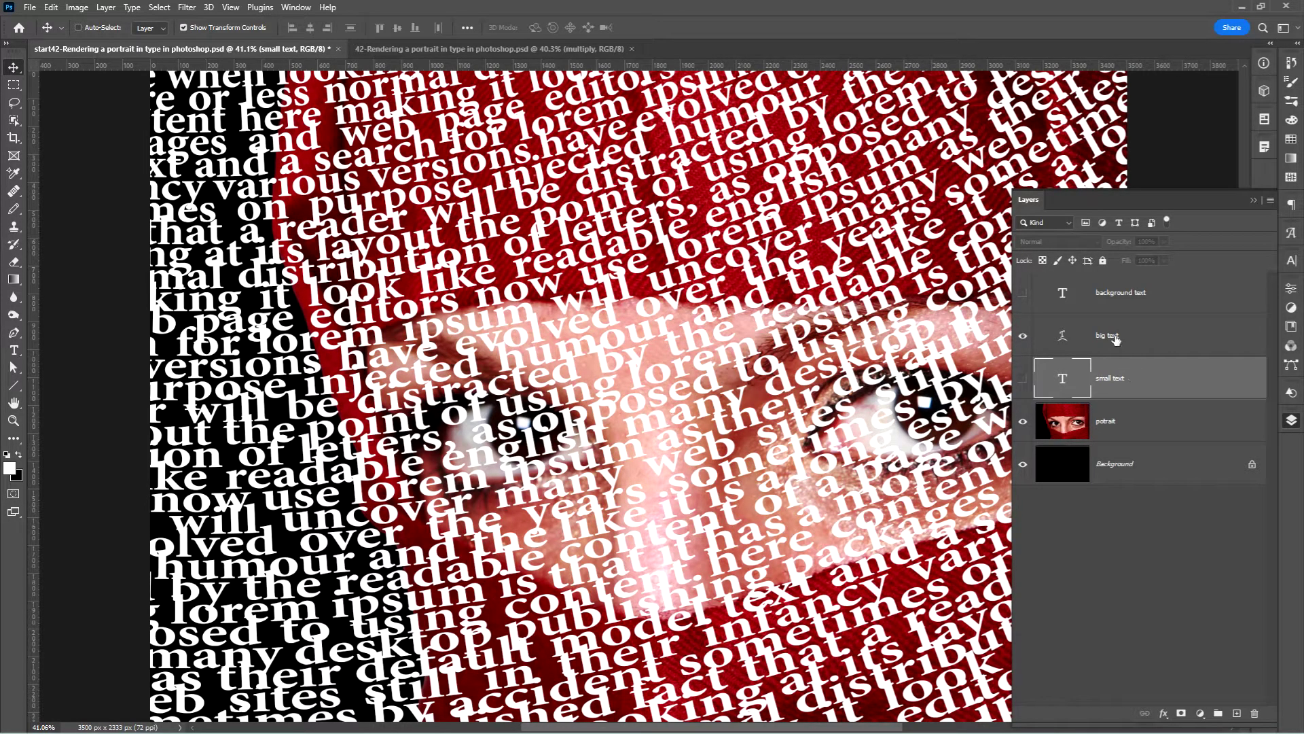
{"action": "left_click", "coordinate": [1067, 344]}
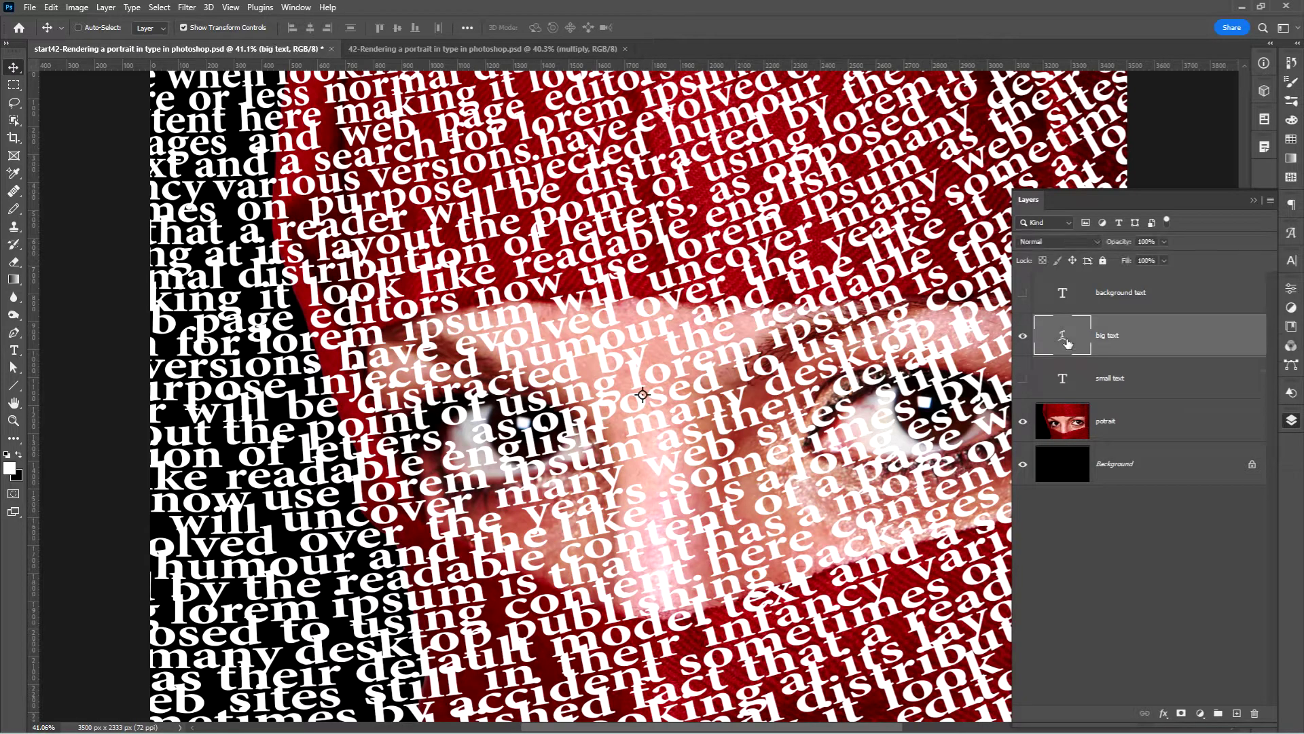
- With the Type tool, inspect the big text's Arc warp at Bend -30 without changing it
{"action": "left_click", "coordinate": [14, 349]}
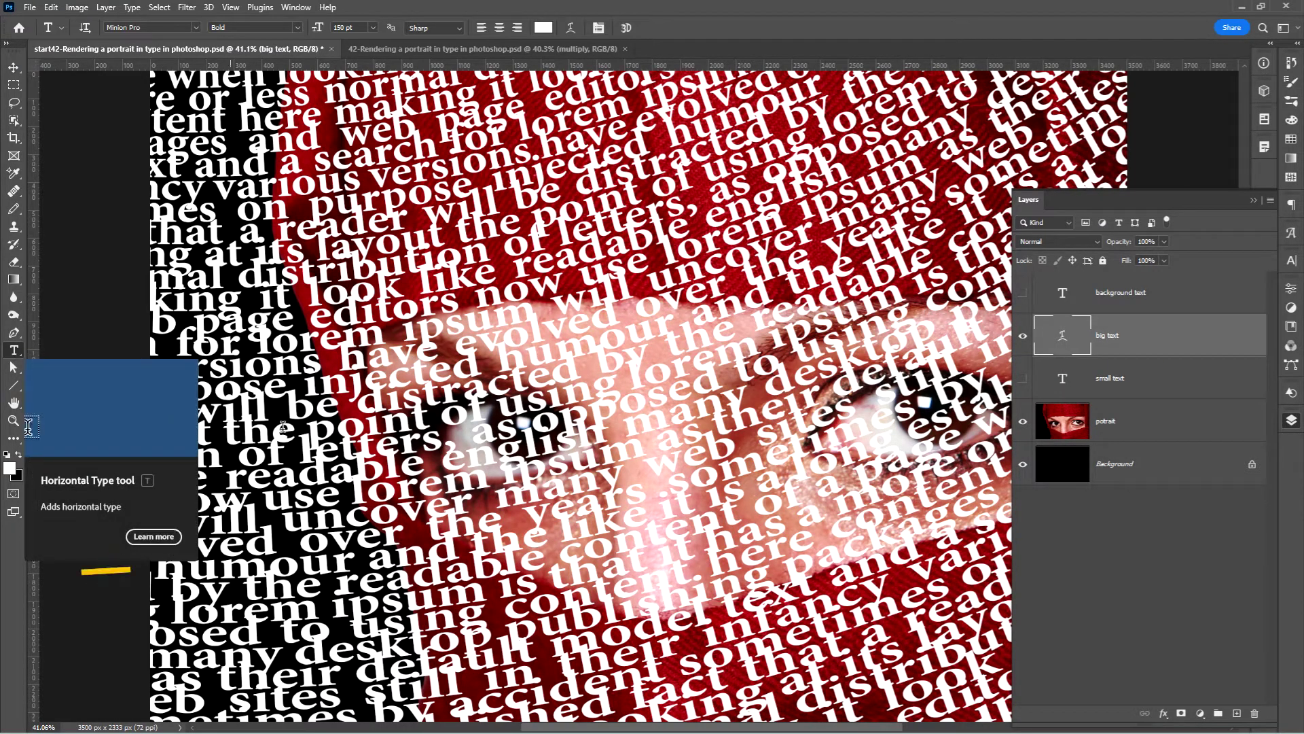
{"action": "left_click", "coordinate": [574, 27]}
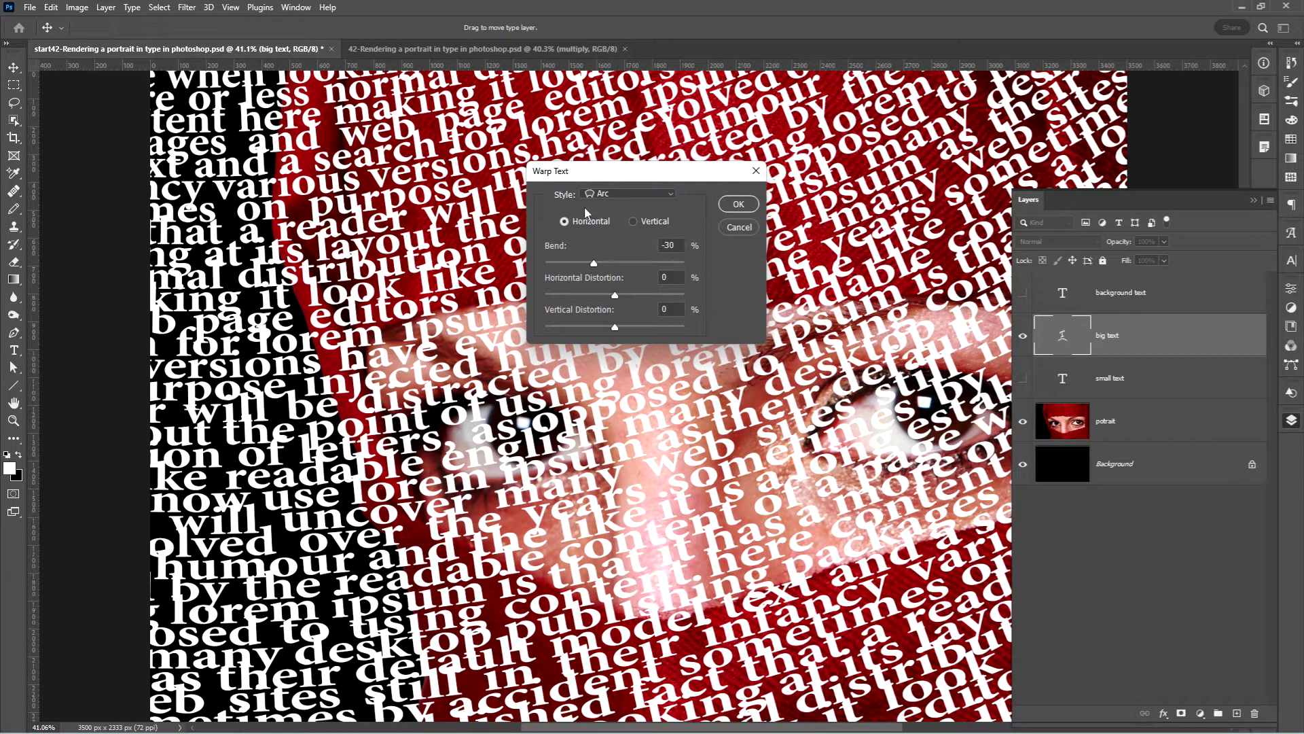
{"action": "left_click", "coordinate": [739, 204]}
- Hide big text, then show and select the background text layer
{"action": "left_click", "coordinate": [1121, 293]}
{"action": "left_click", "coordinate": [1022, 335]}
{"action": "left_click", "coordinate": [1022, 293]}
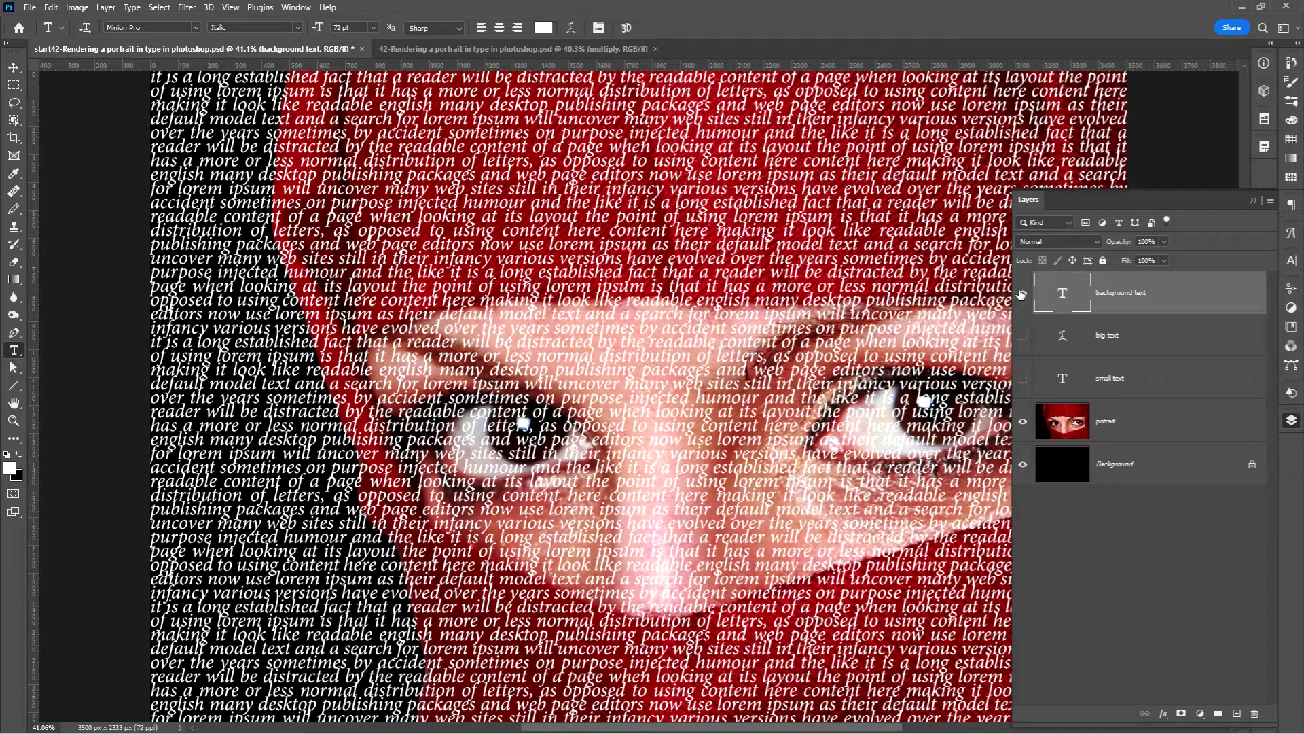
- Hide background text and turn on both the big text and small text layers
{"action": "left_click", "coordinate": [1022, 292]}
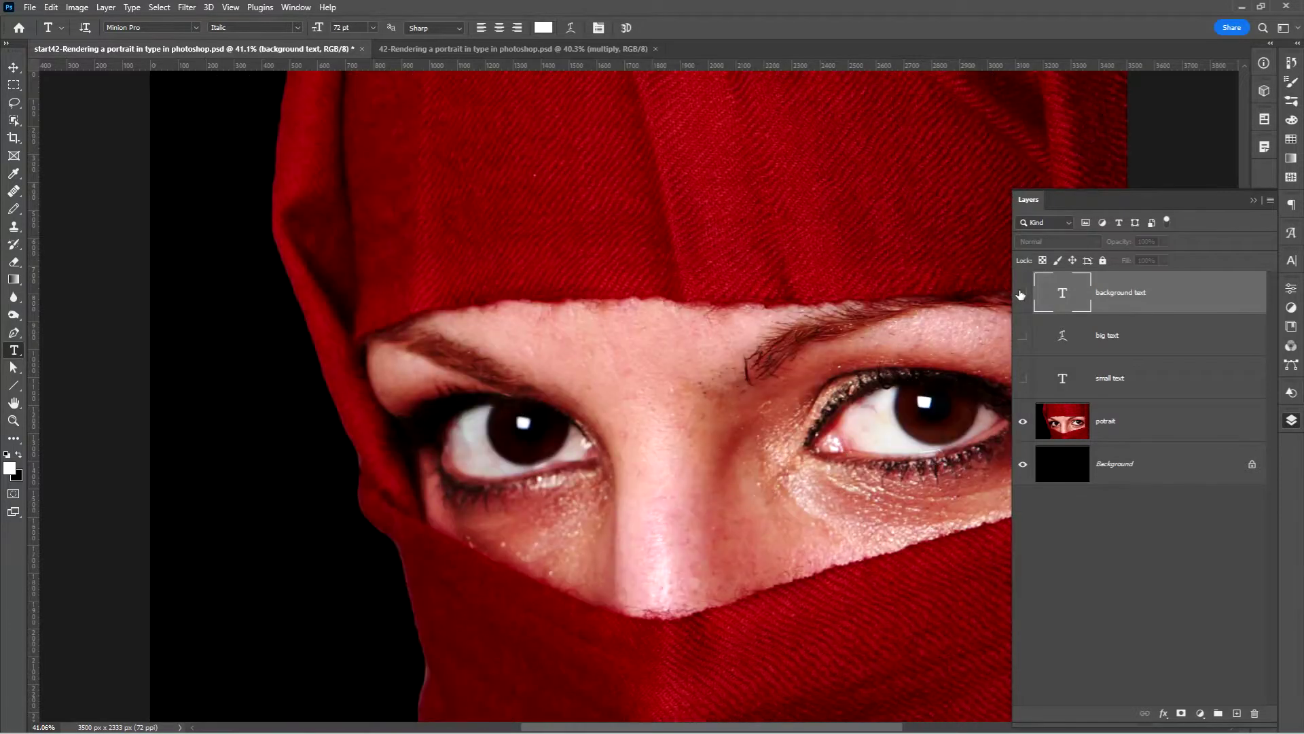
{"action": "left_click", "coordinate": [1021, 379]}
{"action": "left_click", "coordinate": [1023, 336]}
{"action": "left_click", "coordinate": [1024, 378]}
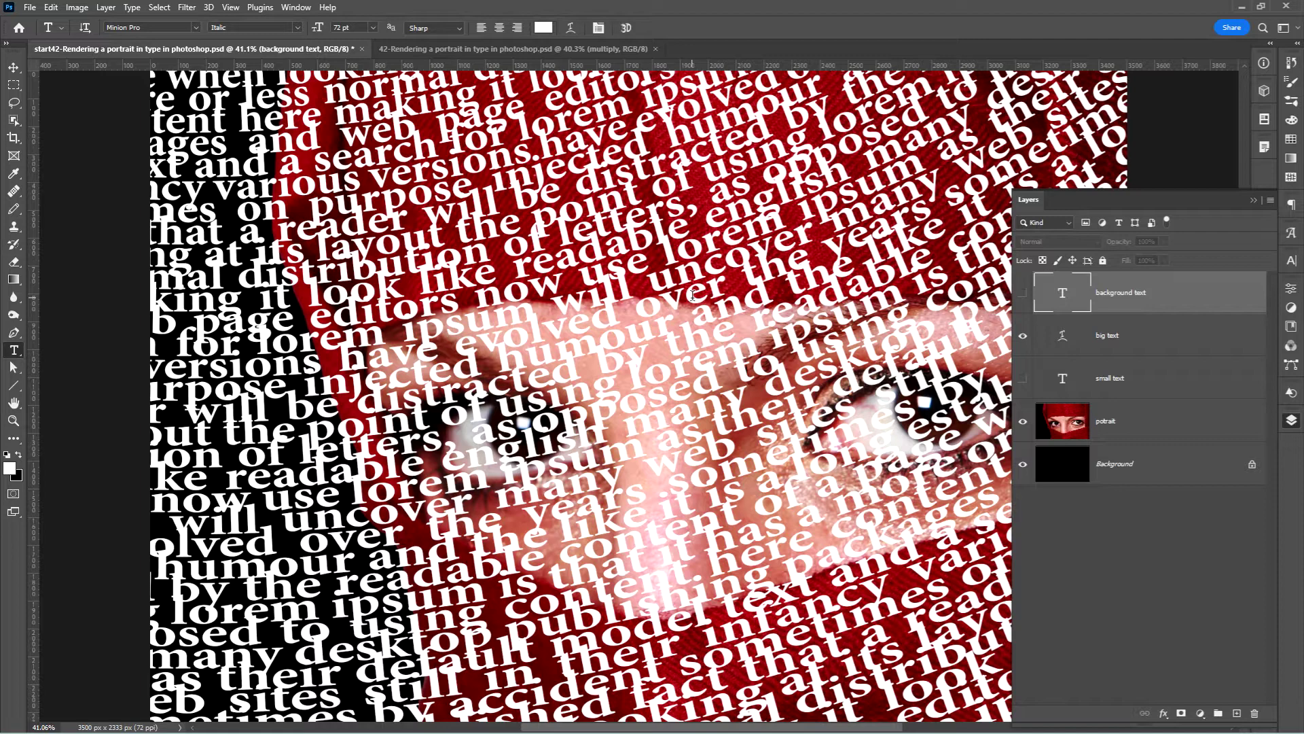
{"action": "left_click", "coordinate": [1023, 378]}
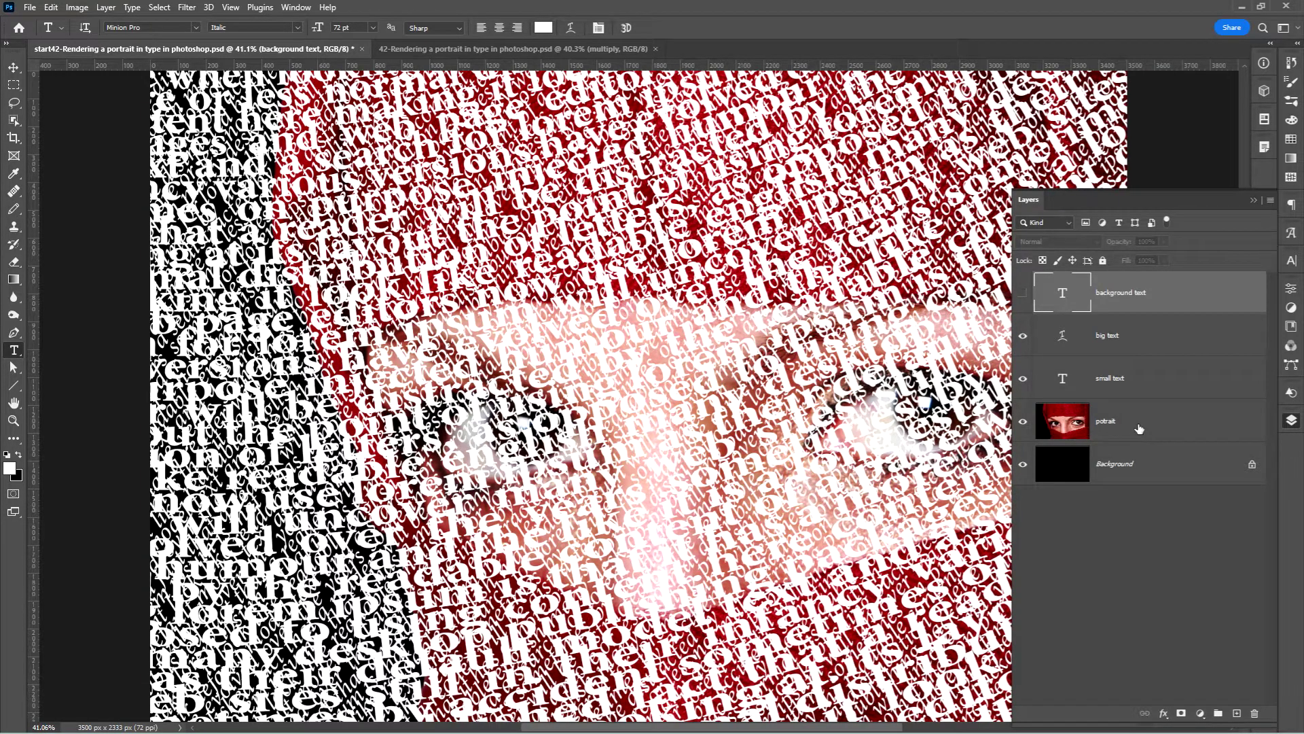
- Alt-drag a copy of the potrait layer above big text and rename it 'multiply'
{"action": "left_click", "coordinate": [1139, 428]}
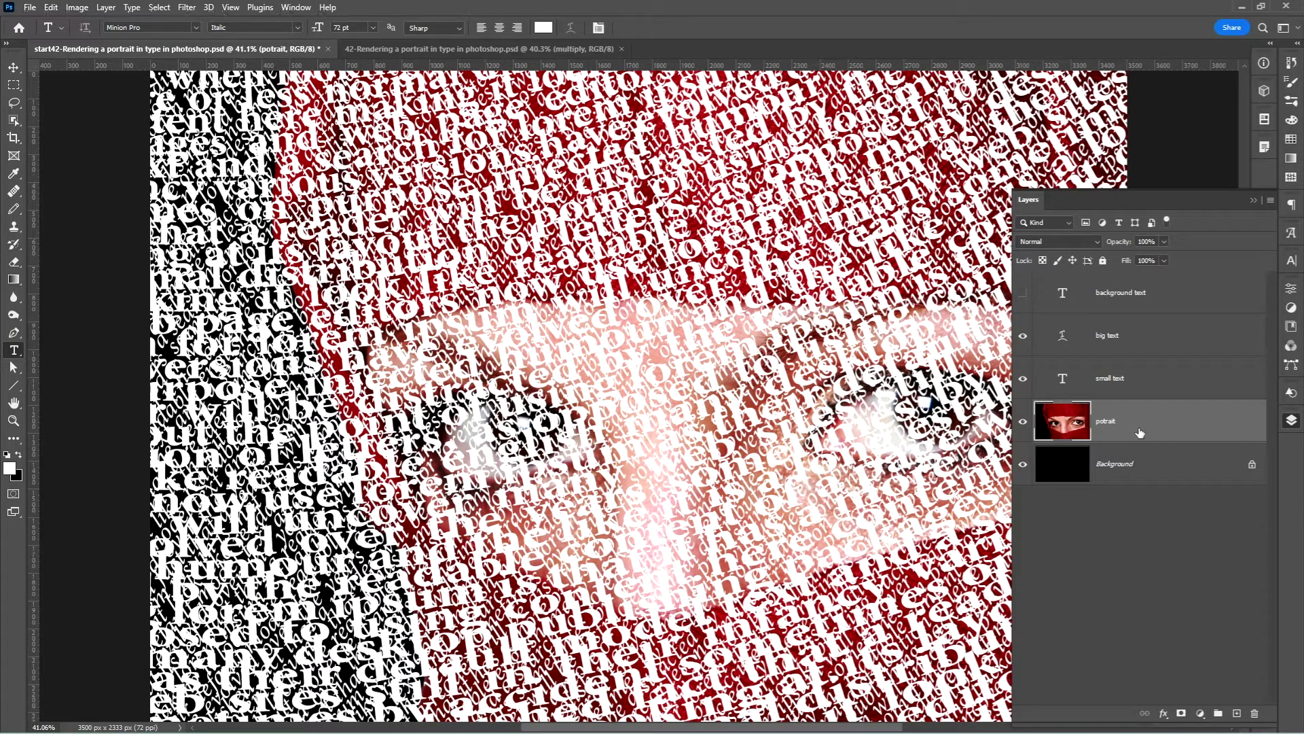
{"action": "left_click_drag", "start_coordinate": [1139, 433], "coordinate": [1154, 319]}
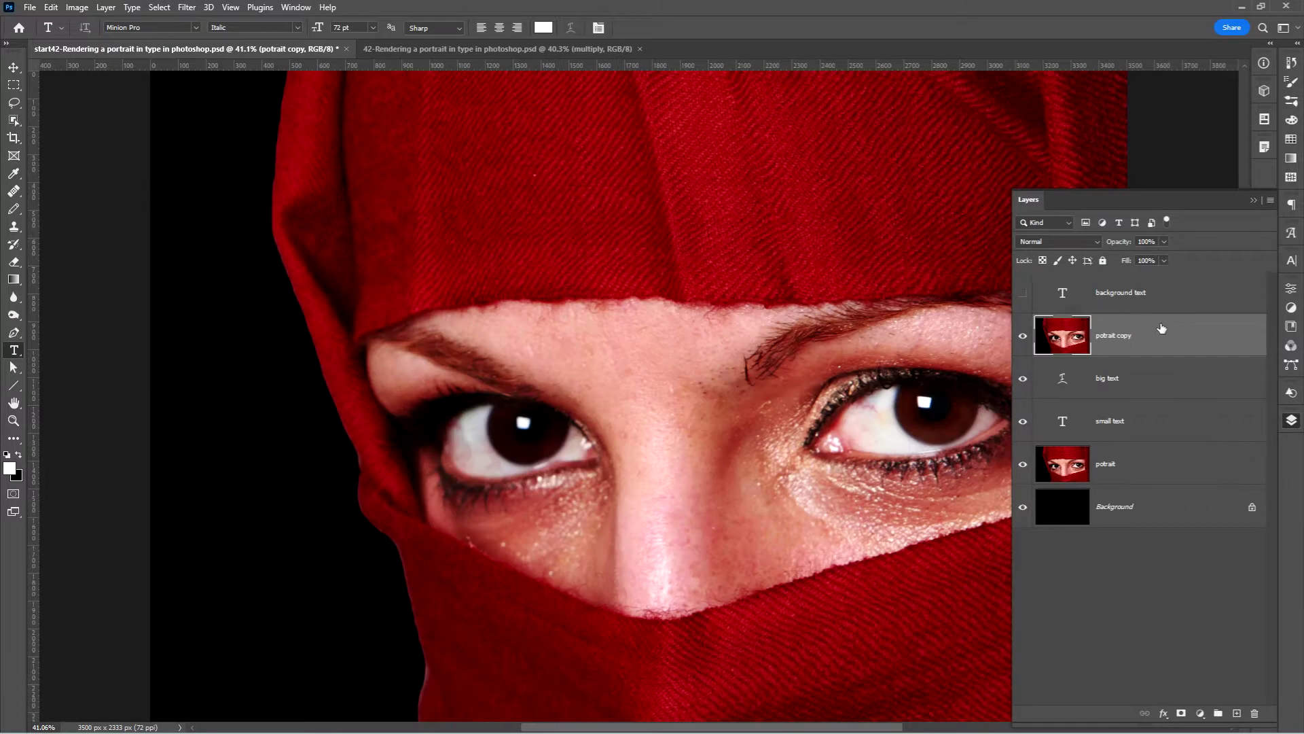
{"action": "double_click", "coordinate": [1122, 336]}
{"action": "type", "text": "multiply"}
{"action": "key", "text": "Return"}
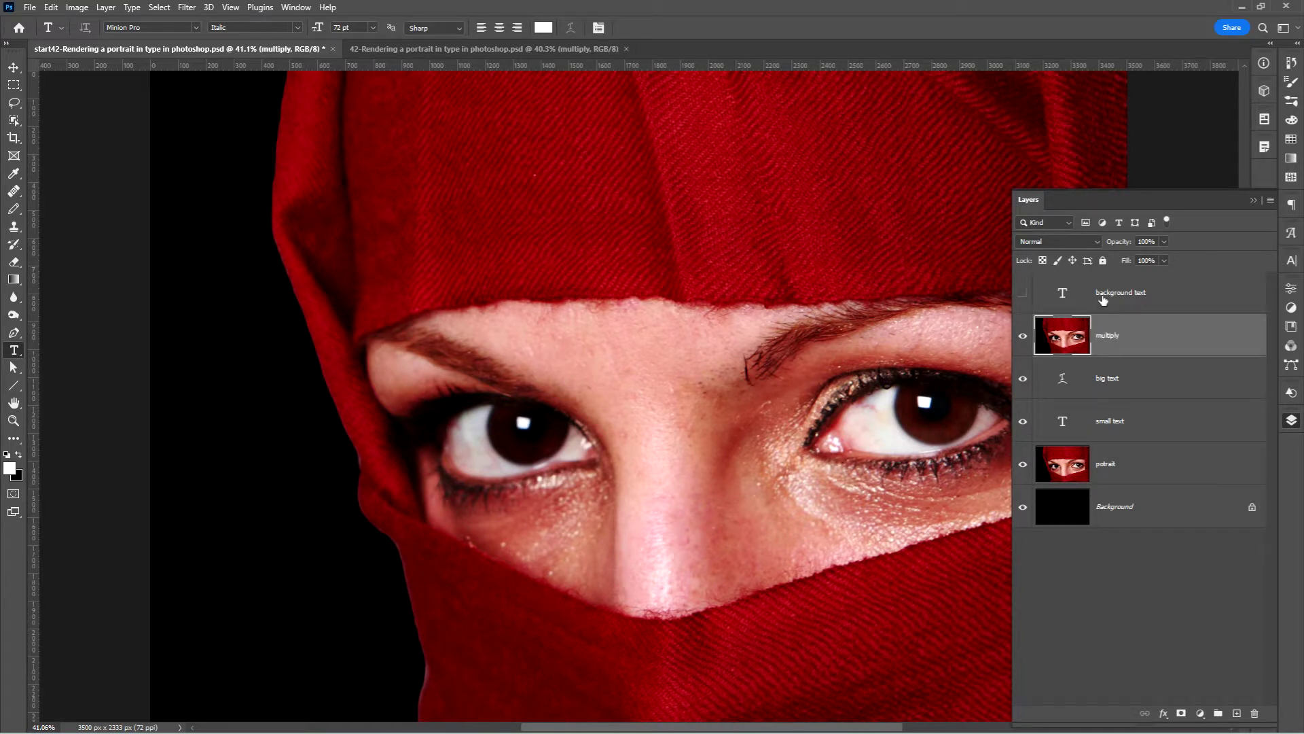
- Set the multiply layer to Multiply blending, then isolate the potrait layer by Alt-clicking its eye
{"action": "left_click", "coordinate": [1098, 244]}
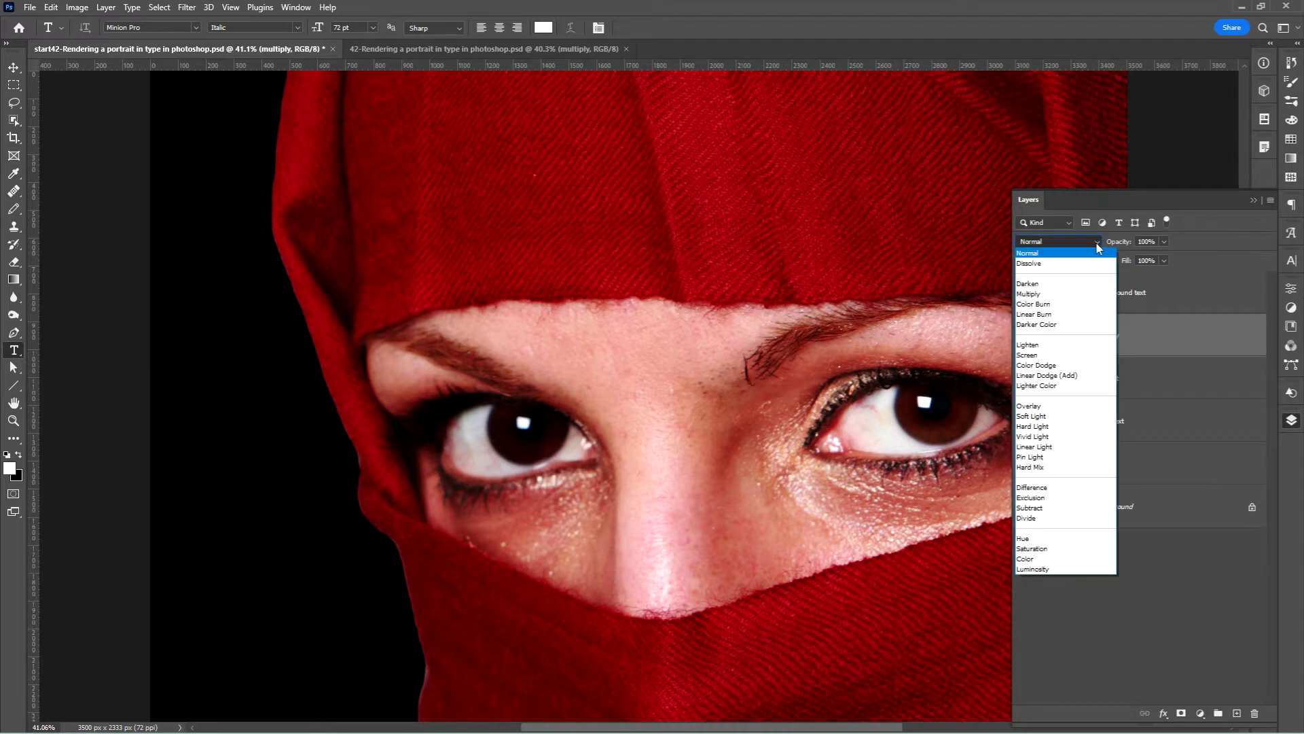
{"action": "left_click", "coordinate": [1058, 293]}
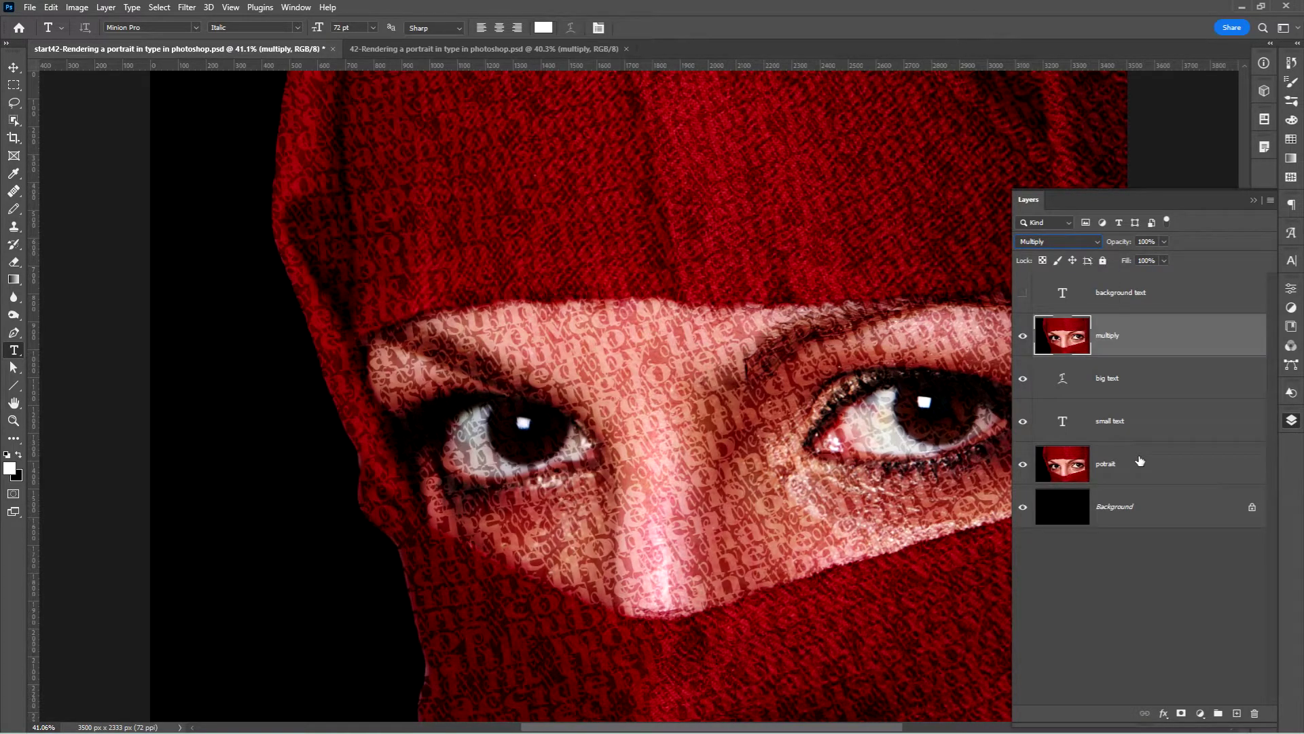
{"action": "left_click", "coordinate": [1022, 465]}
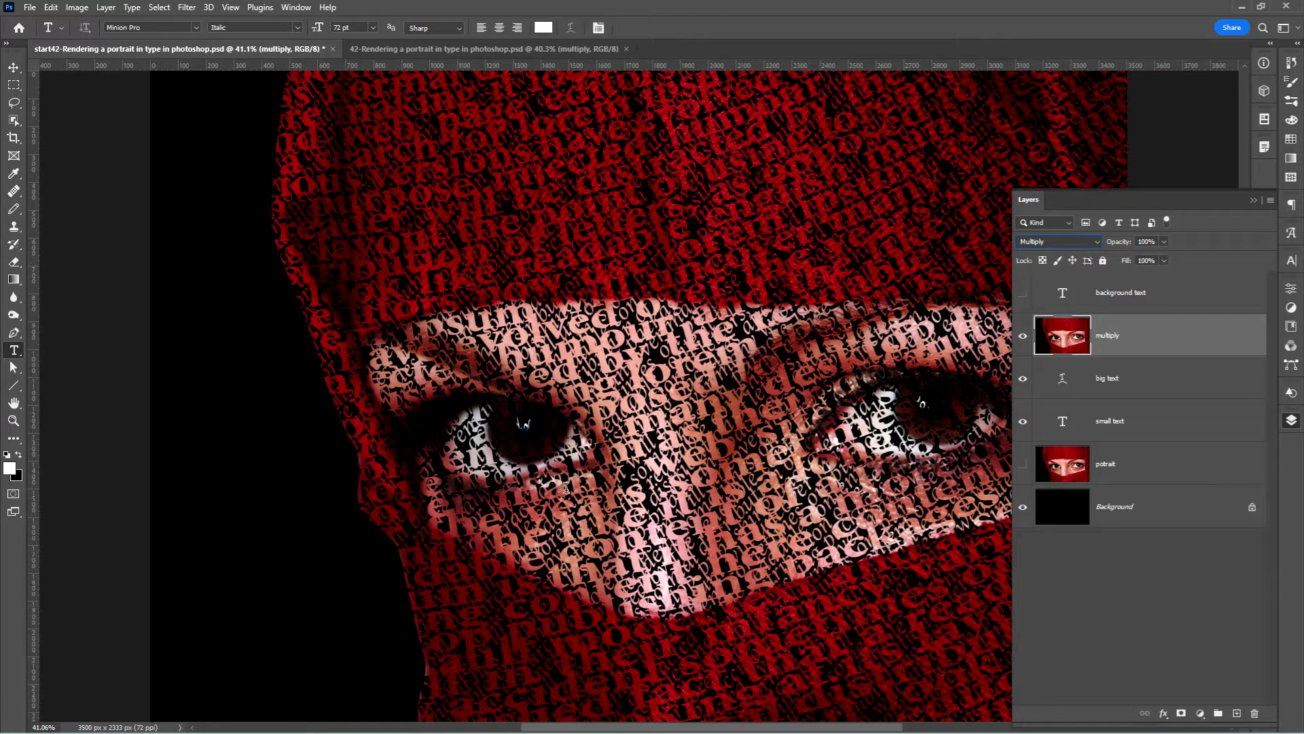
{"action": "left_click", "coordinate": [1022, 466]}
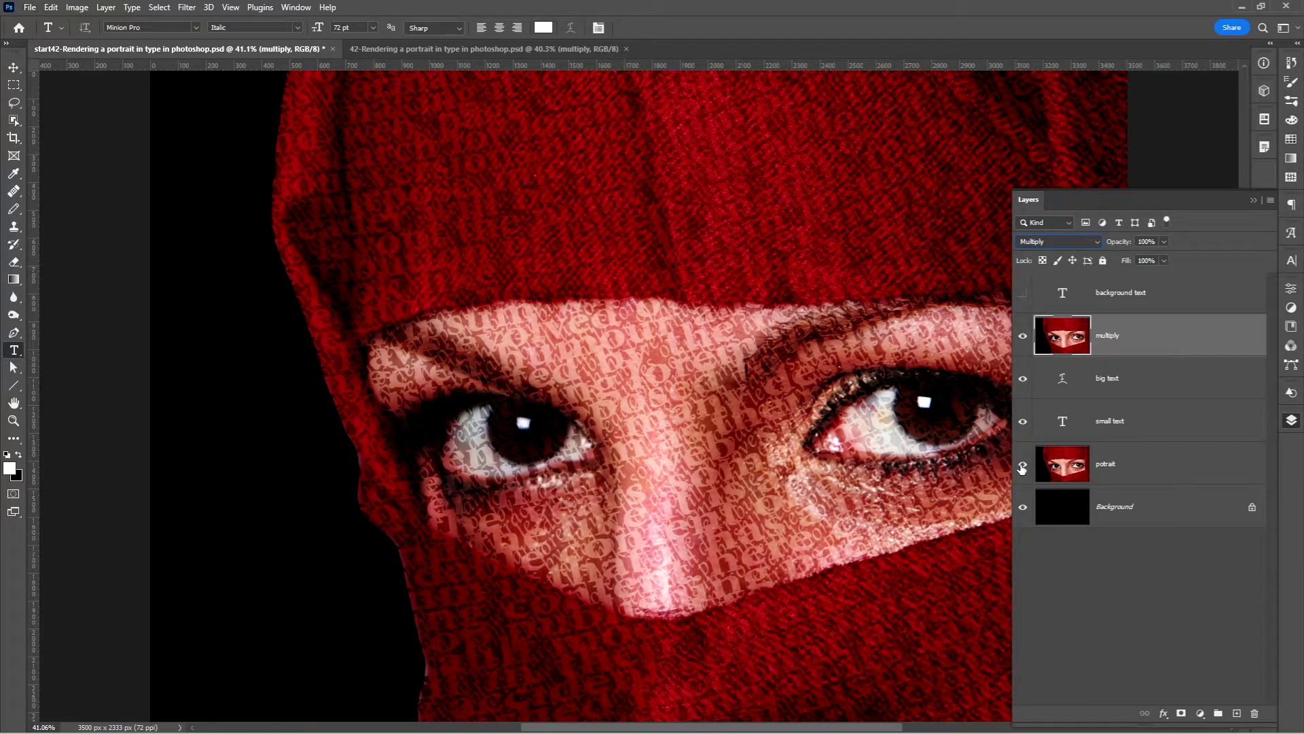
{"action": "left_click", "coordinate": [1022, 466], "text": "alt"}
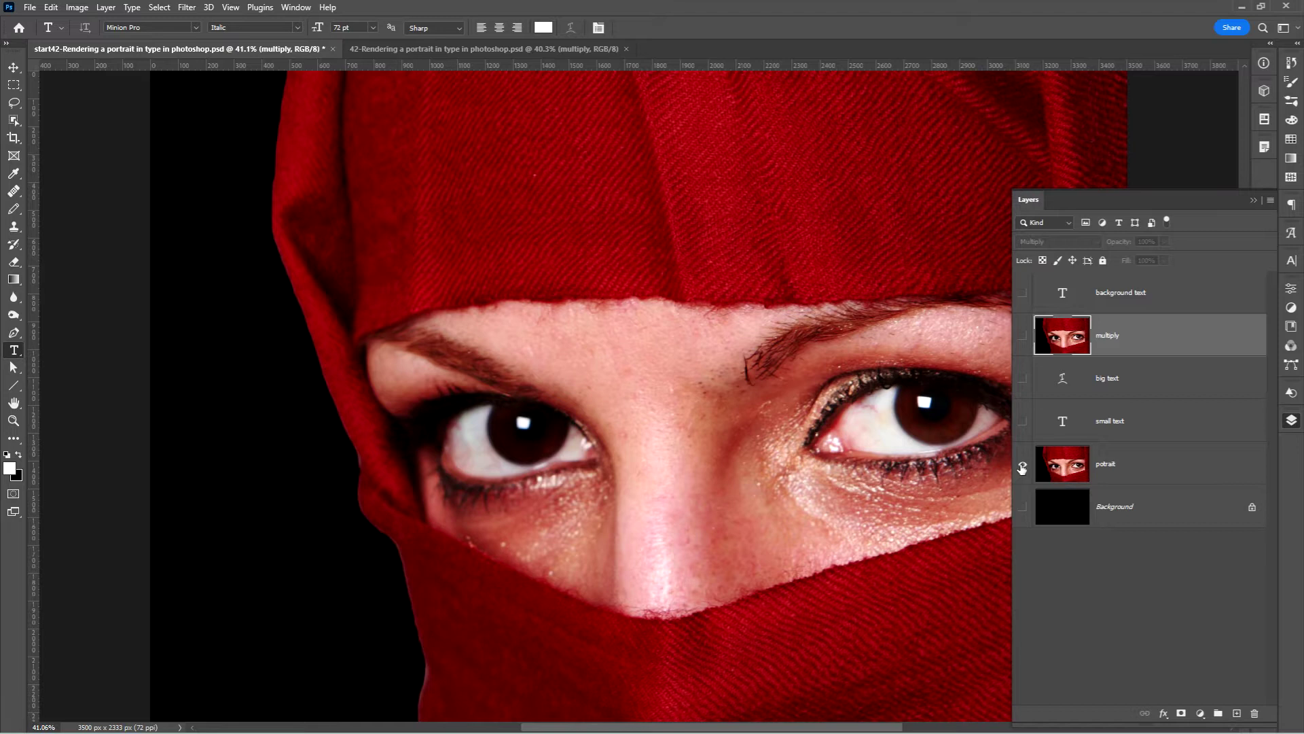
{"action": "left_click", "coordinate": [14, 173]}
- Sample both eye whites with the Color Sampler, read their Info values, then clear all samplers
{"action": "right_click", "coordinate": [14, 173]}
{"action": "left_click", "coordinate": [75, 182]}
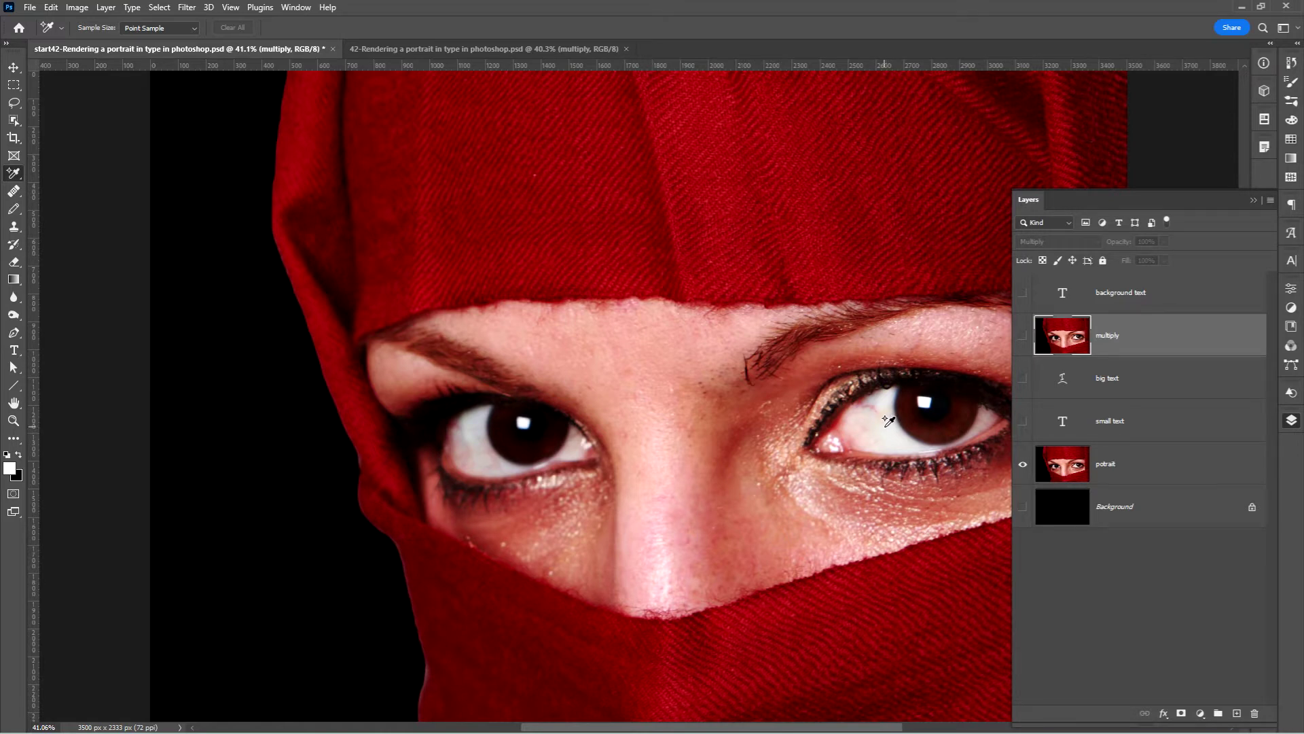
{"action": "left_click", "coordinate": [884, 427]}
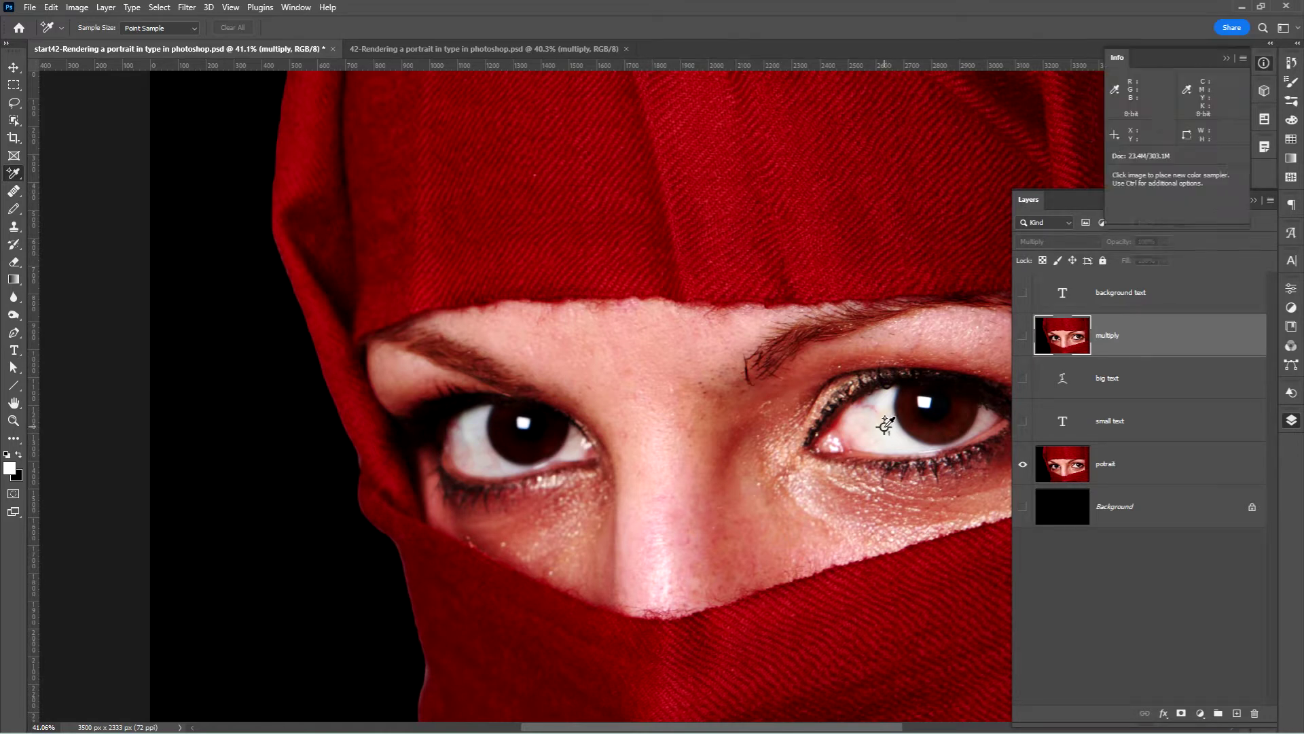
{"action": "left_click", "coordinate": [475, 442]}
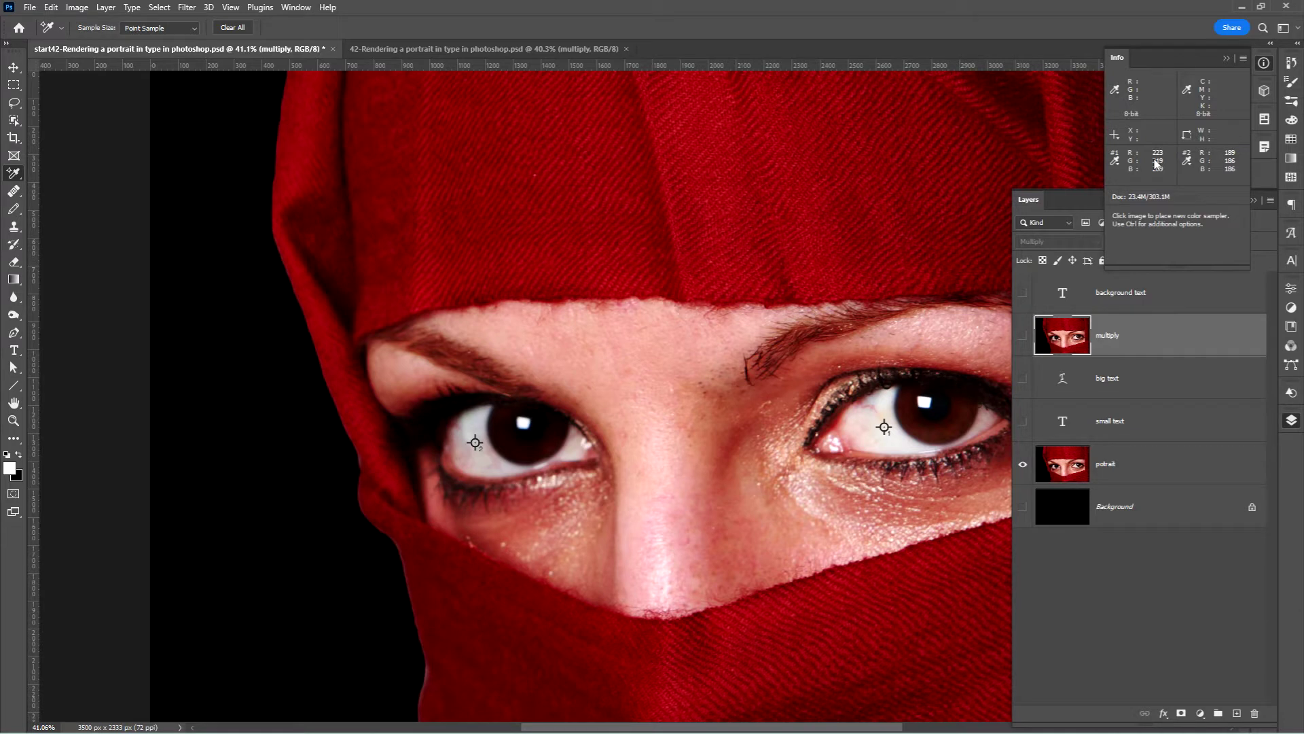
{"action": "left_click", "coordinate": [236, 28]}
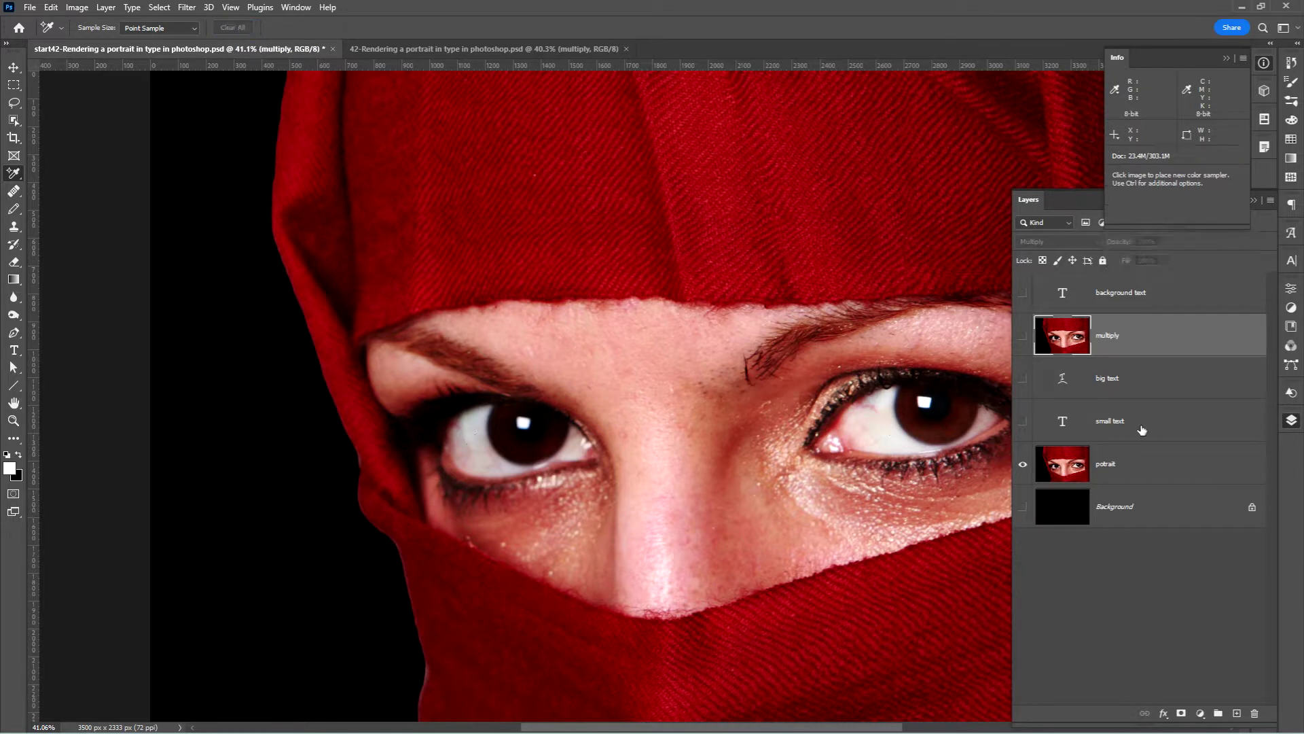
- Load the Red channel as a selection from Channels, then select the potrait layer
{"action": "left_click", "coordinate": [1292, 348]}
{"action": "left_click", "coordinate": [1292, 349]}
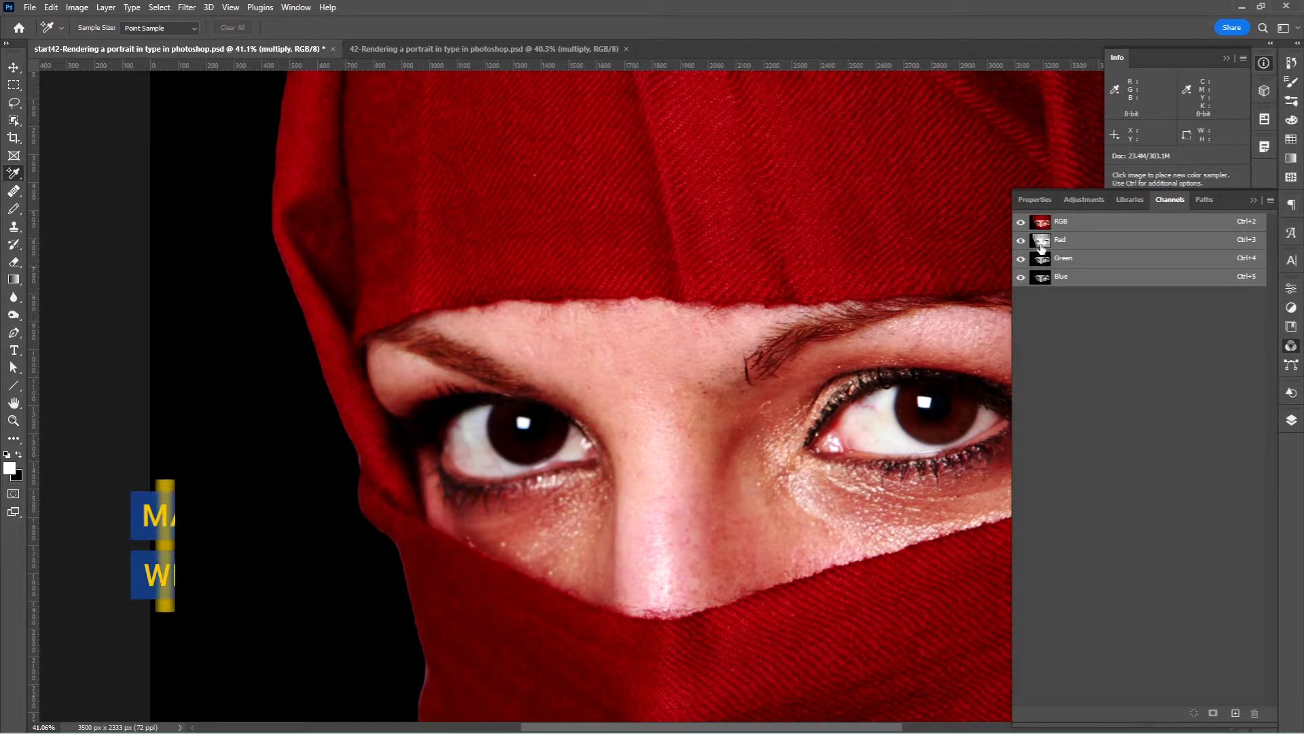
{"action": "left_click", "coordinate": [1042, 248], "text": "ctrl"}
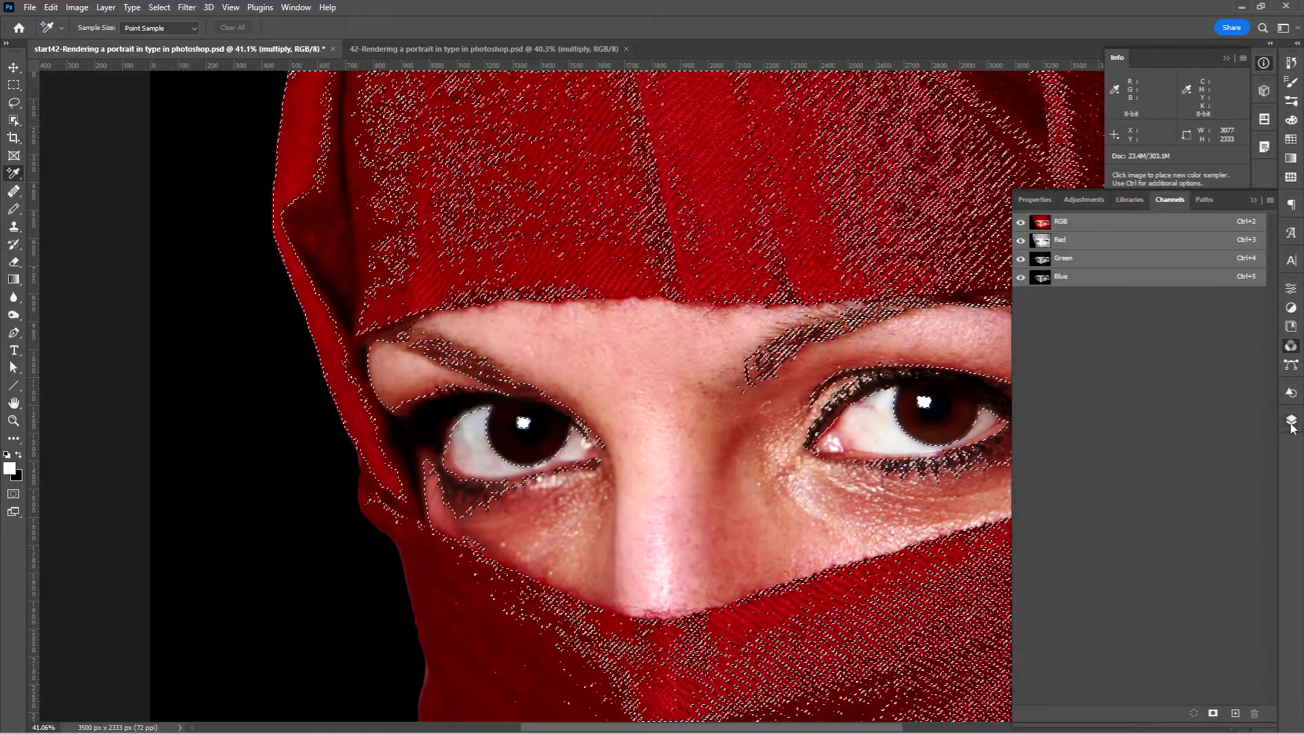
{"action": "key", "text": "F7"}
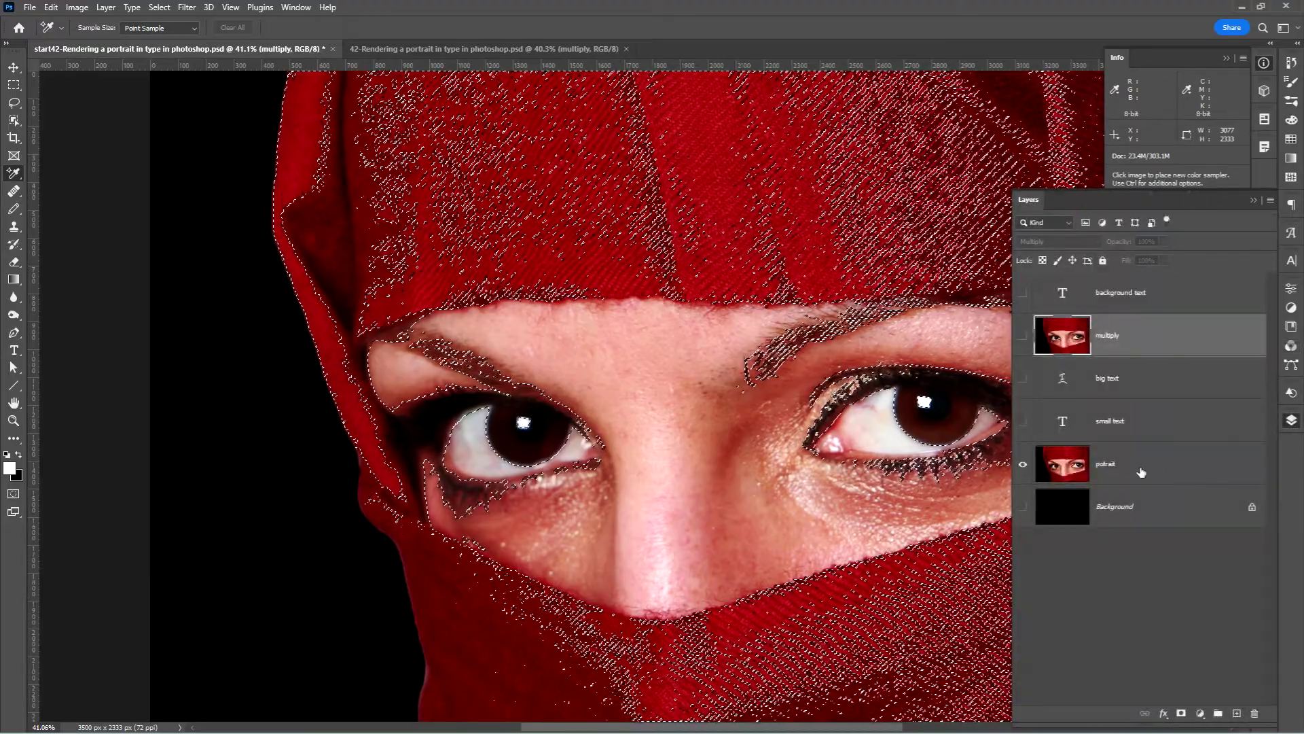
{"action": "left_click", "coordinate": [1141, 471]}
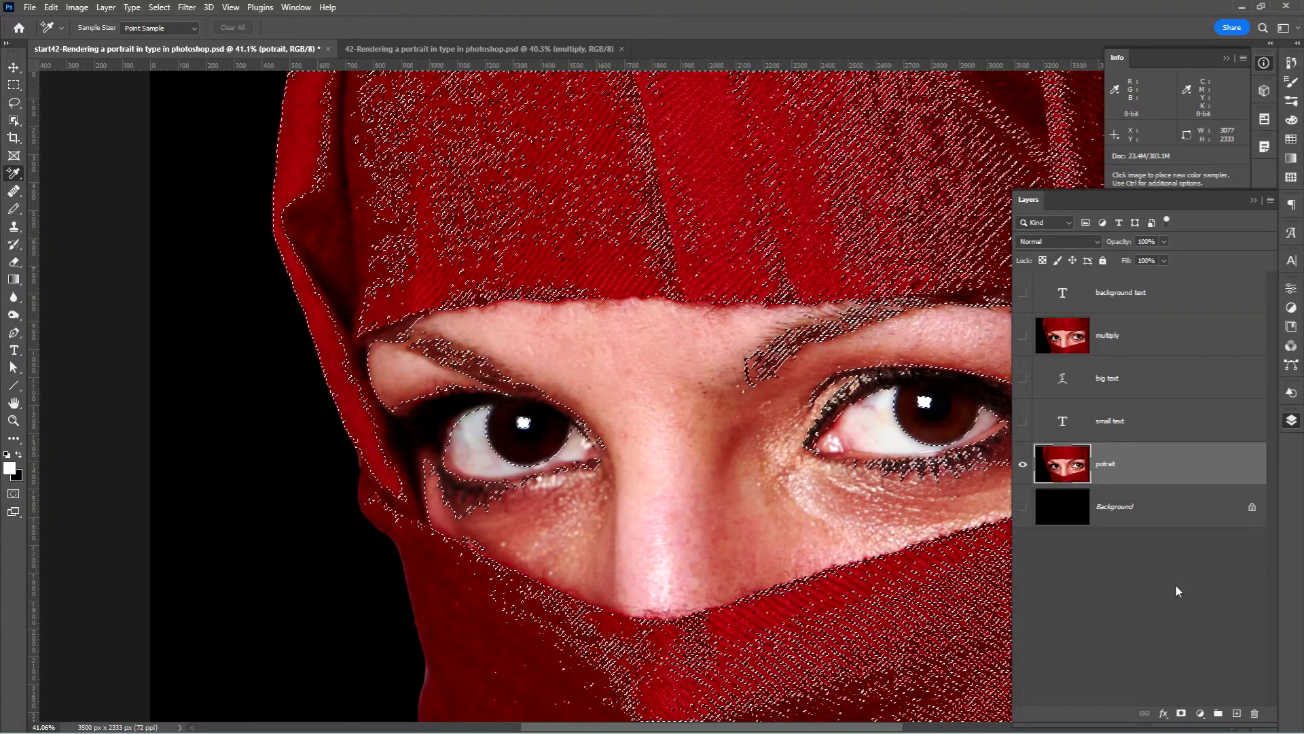
- Add a layer mask to potrait from the Red-channel selection and show all other layers again
{"action": "left_click", "coordinate": [1181, 712]}
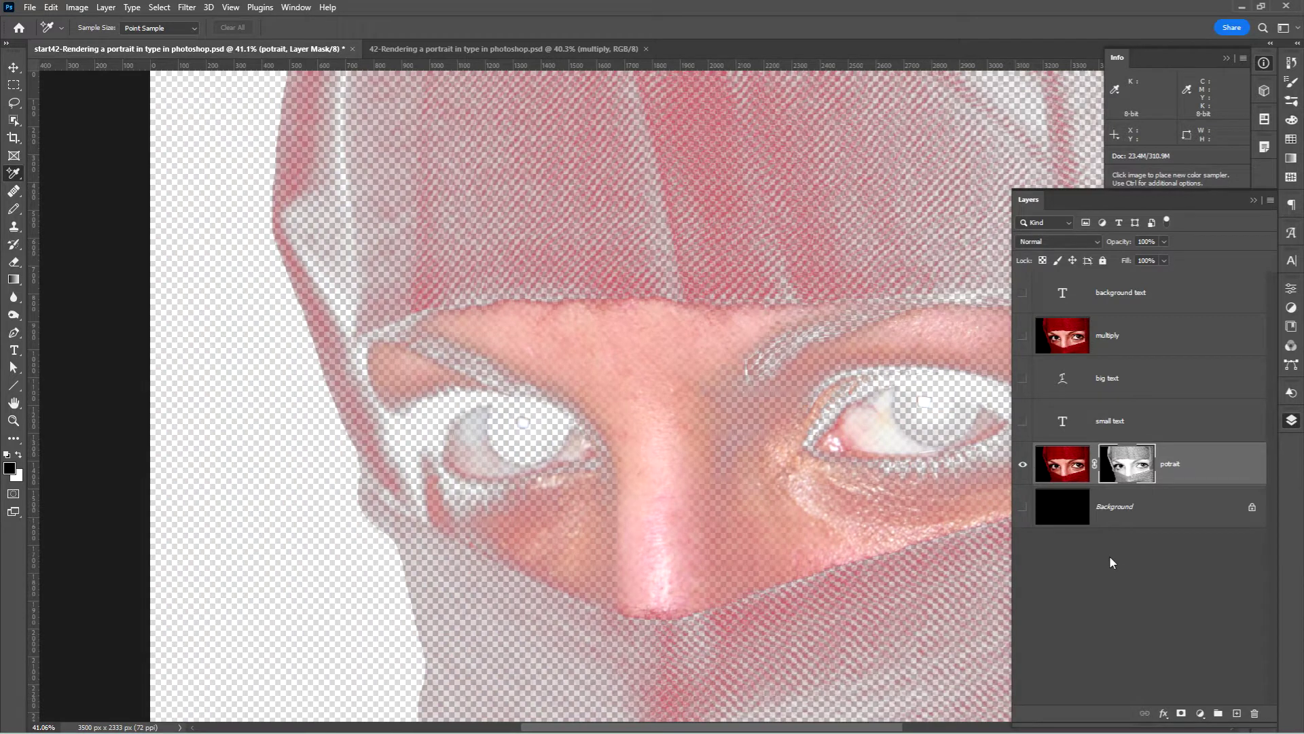
{"action": "key", "text": "m"}
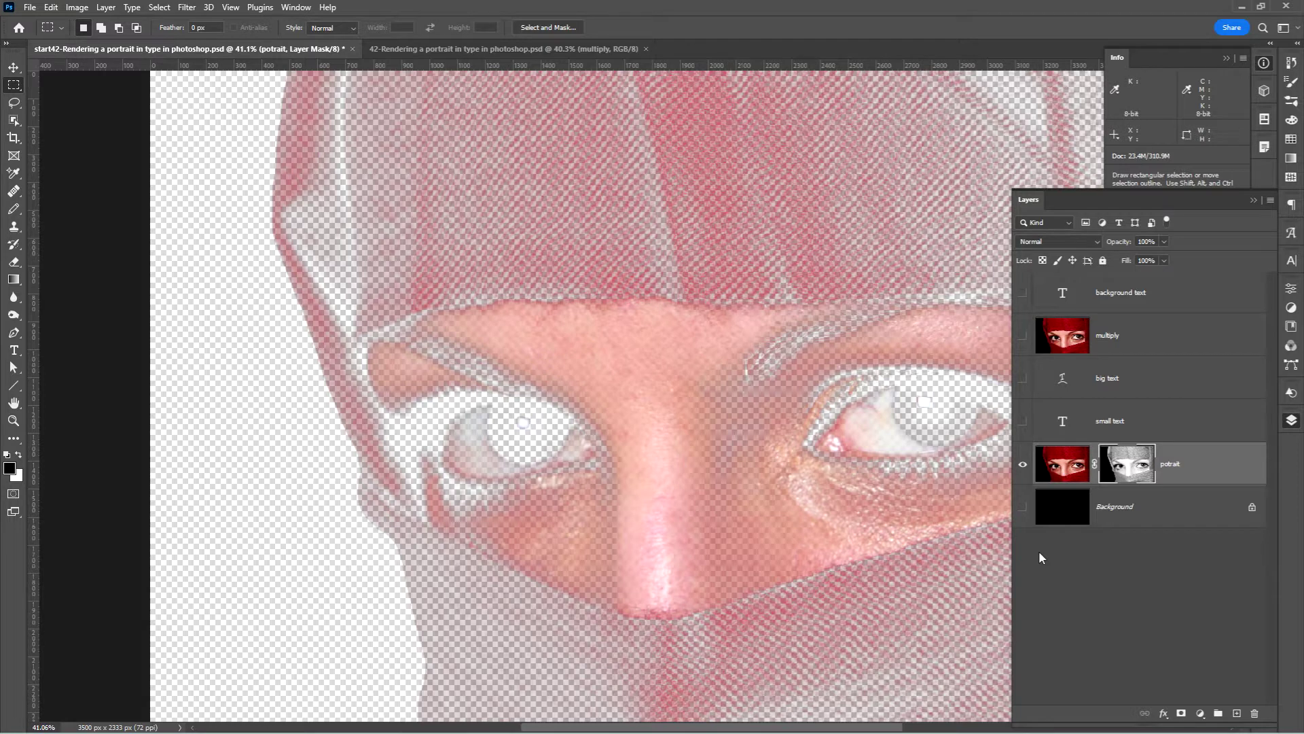
{"action": "key", "text": "alt"}
{"action": "left_click", "coordinate": [1022, 467], "text": "alt"}
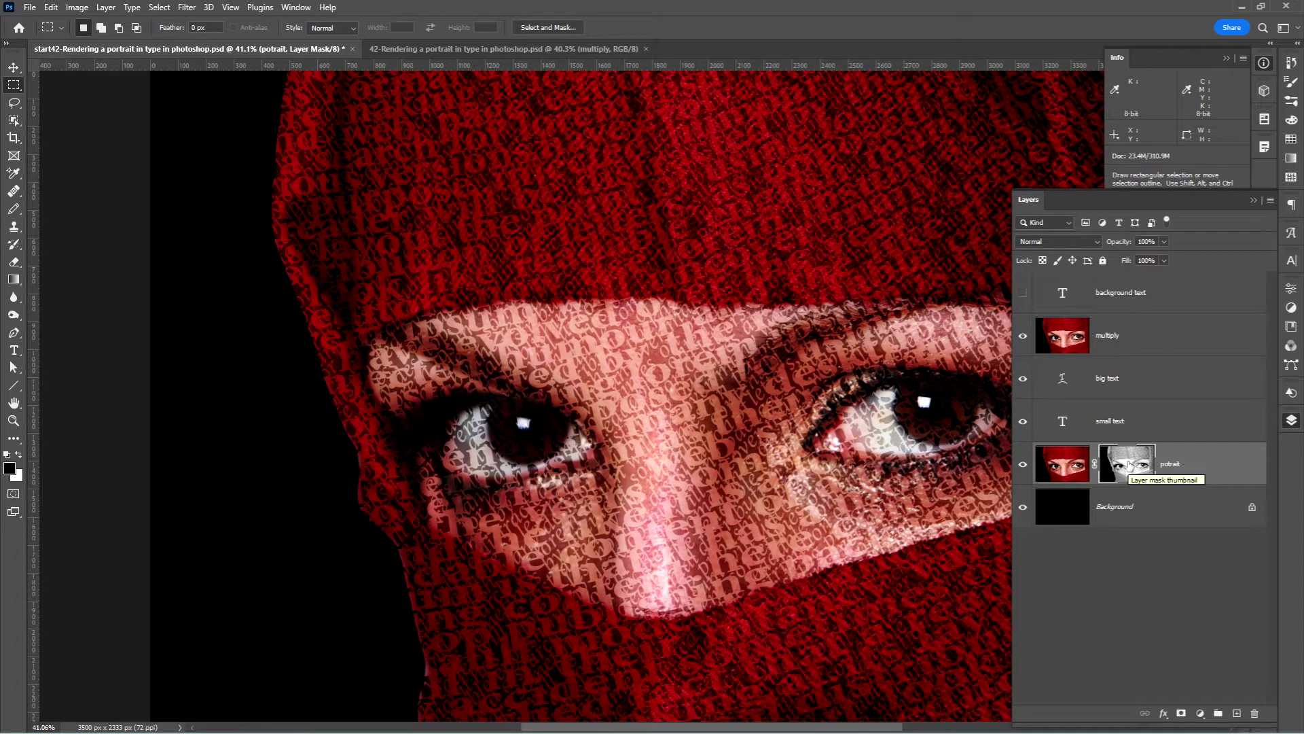
- Apply Levels to the potrait mask with input shadows 100, gamma 2 and highlights 200
{"action": "left_click", "coordinate": [76, 7]}
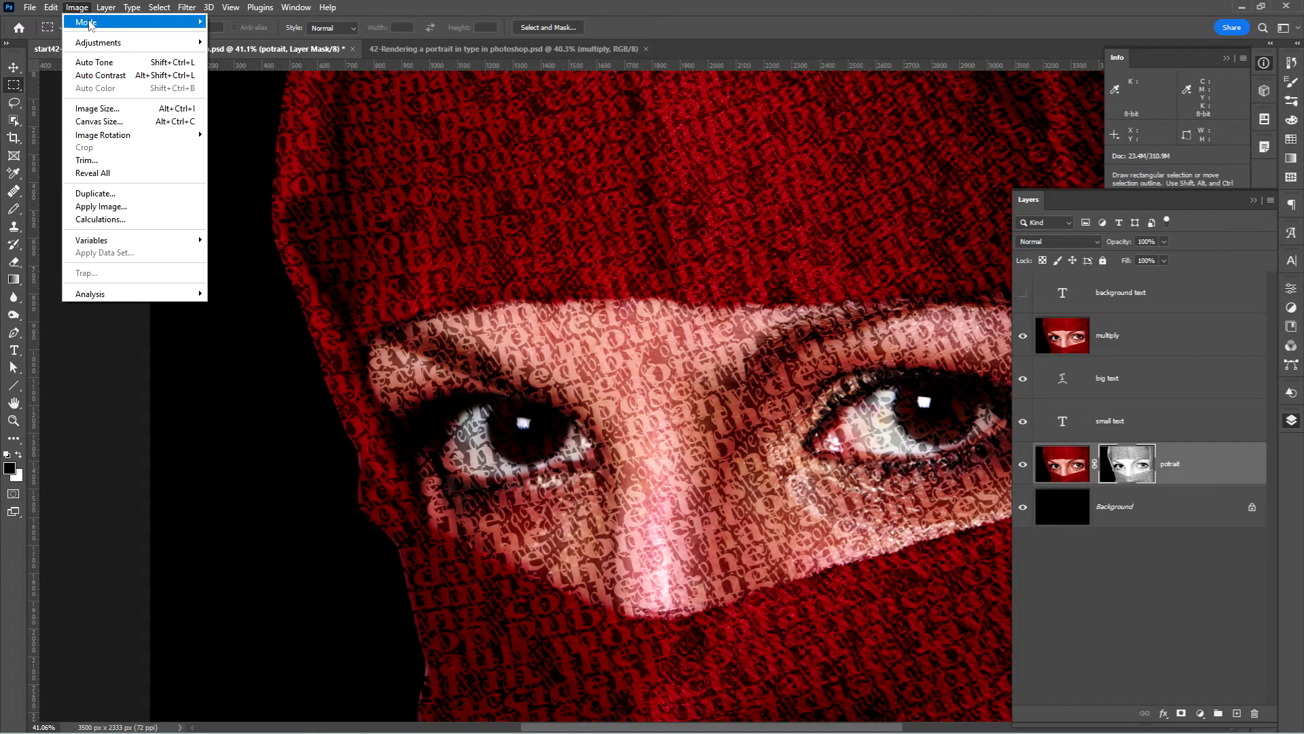
{"action": "mouse_move", "coordinate": [102, 43]}
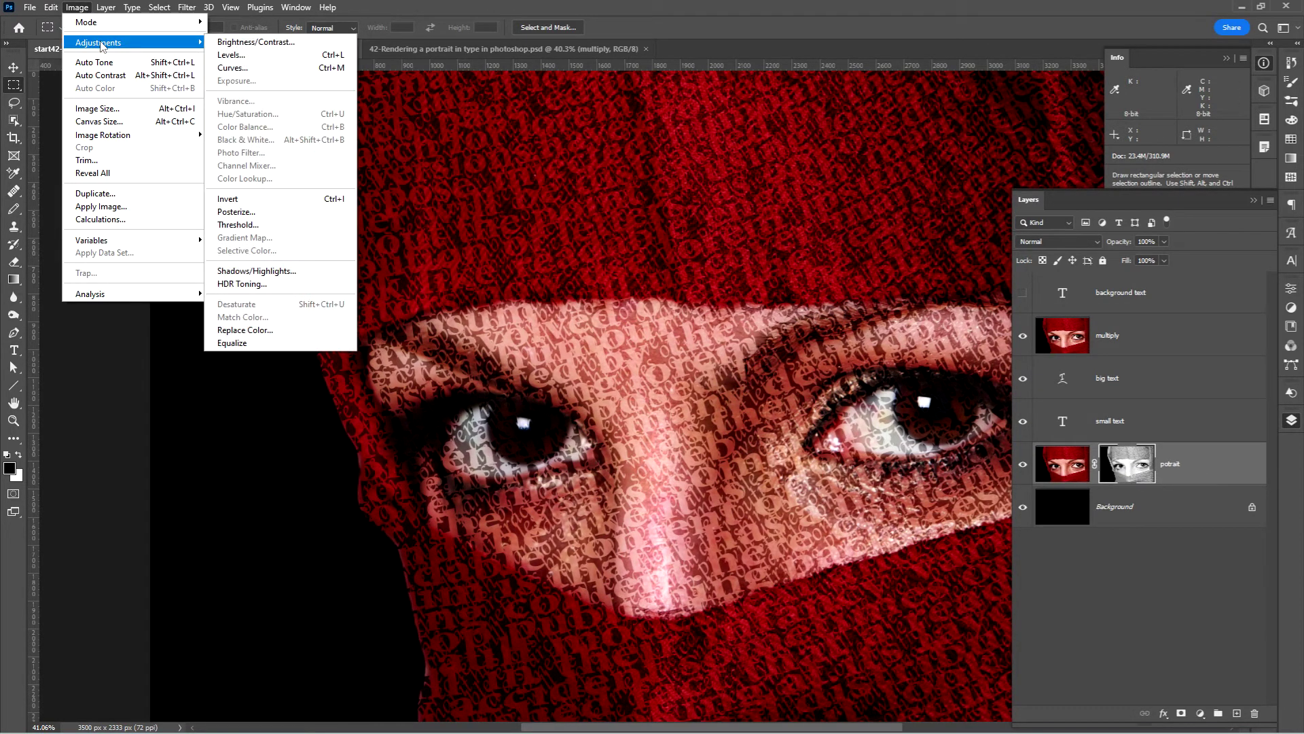
{"action": "left_click", "coordinate": [231, 55]}
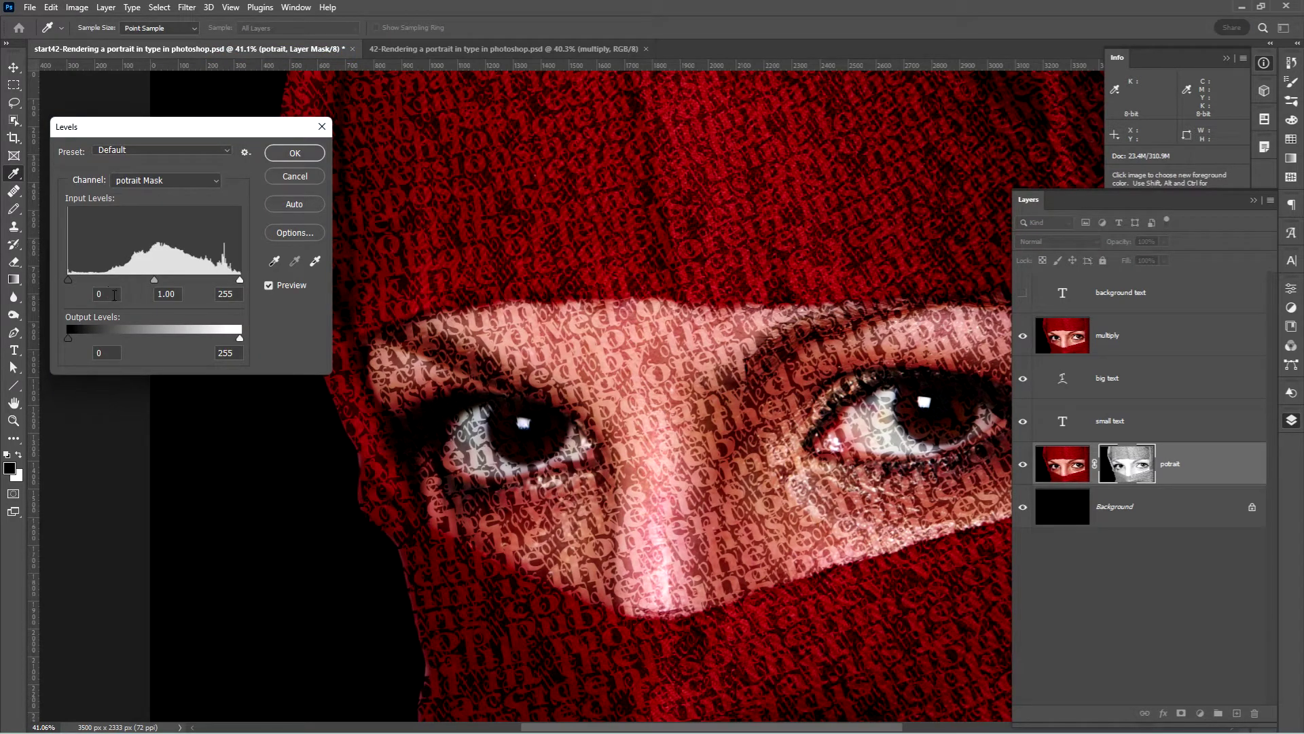
{"action": "double_click", "coordinate": [114, 294]}
{"action": "type", "text": "100"}
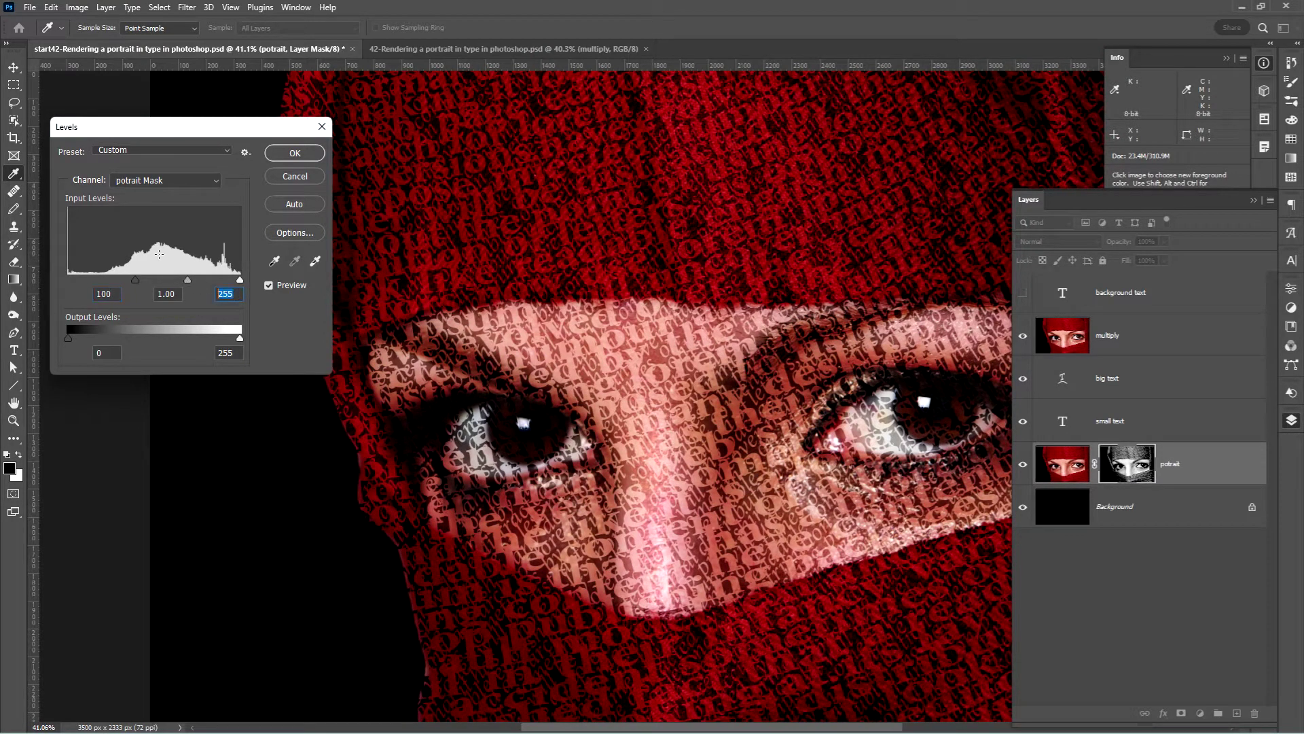
{"action": "type", "text": "200"}
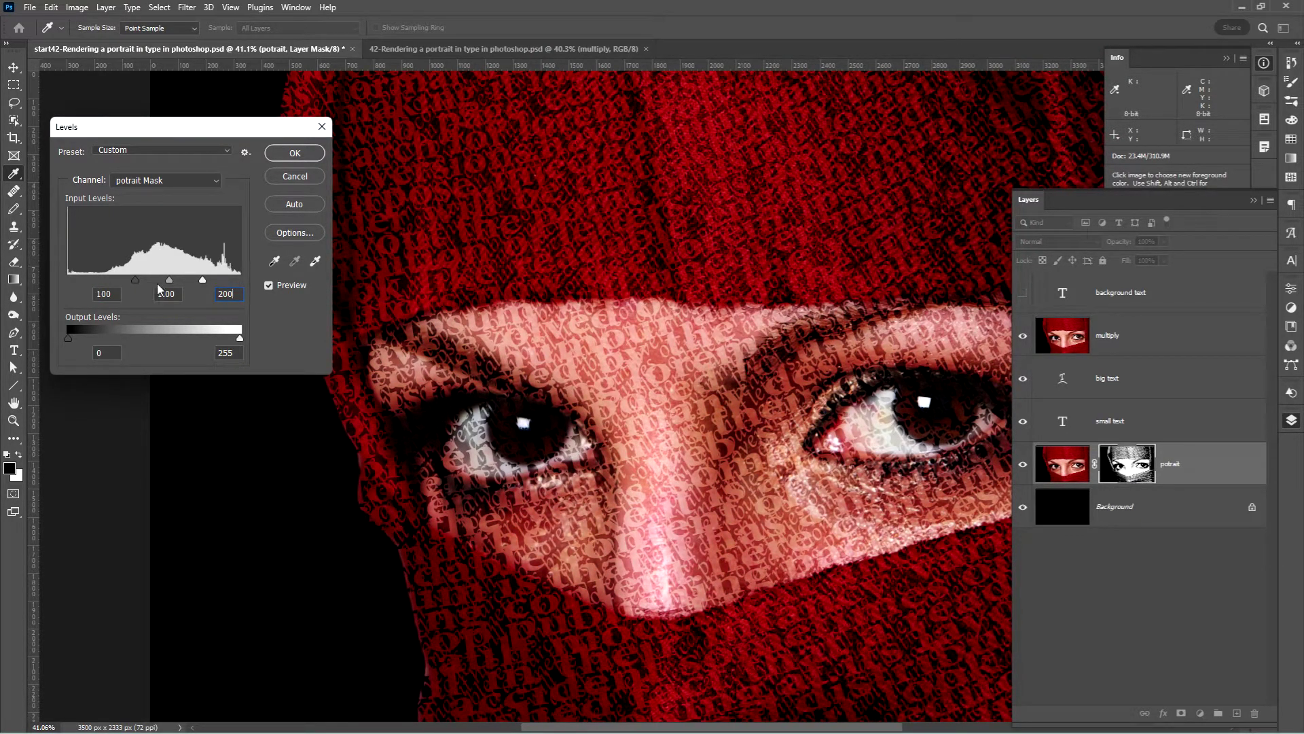
{"action": "left_click", "coordinate": [178, 293]}
{"action": "type", "text": "2"}
{"action": "left_click", "coordinate": [295, 152]}
{"action": "key", "text": "m"}
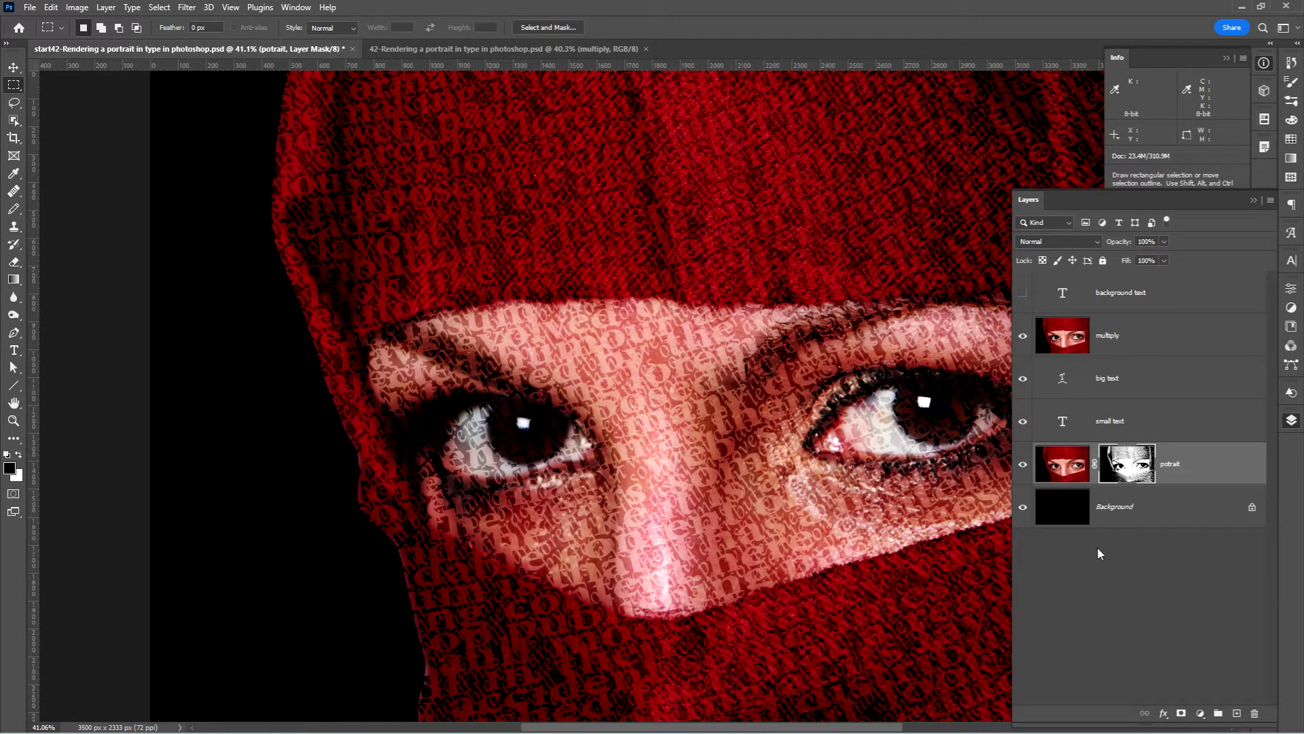
{"action": "left_click", "coordinate": [1023, 465]}
{"action": "left_click", "coordinate": [1024, 466]}
- Switch the multiply layer's blend mode to Normal
{"action": "left_click", "coordinate": [1167, 344]}
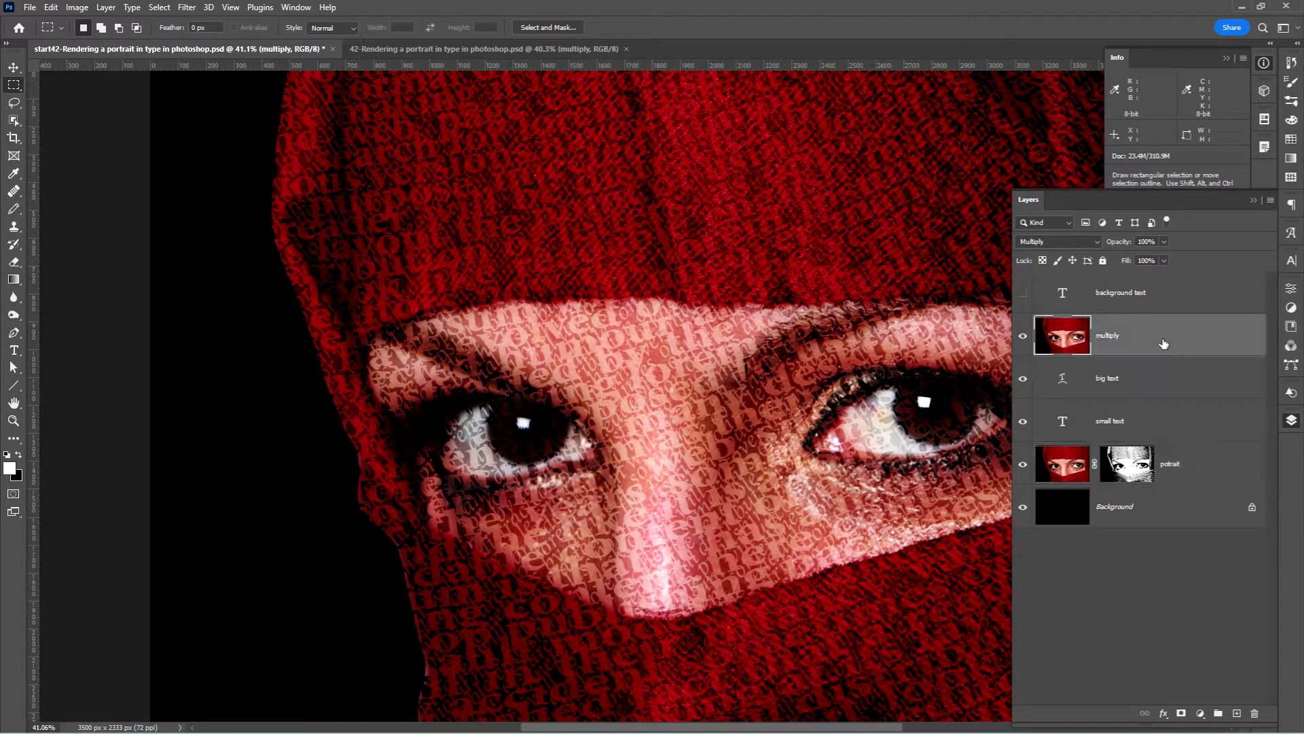
{"action": "left_click", "coordinate": [1097, 245]}
{"action": "left_click", "coordinate": [1027, 253]}
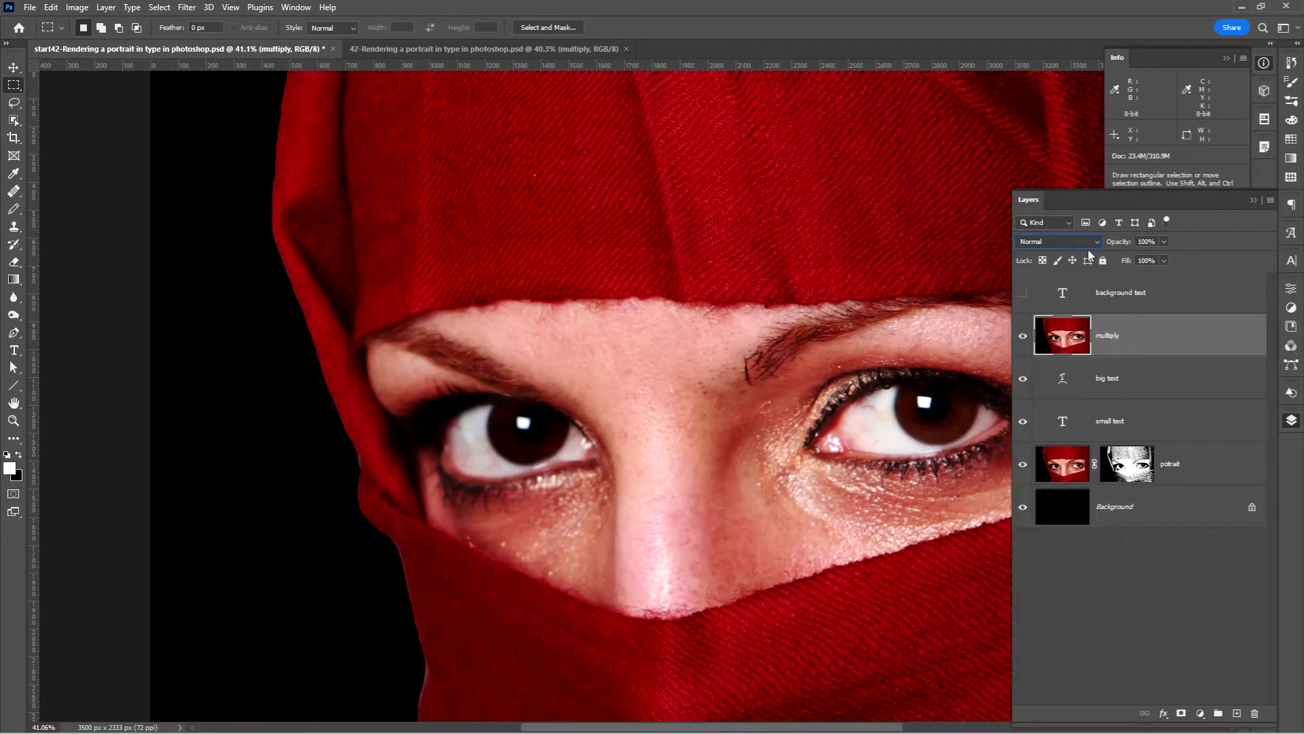
- Select the black background with Color Range at Fuzziness 40
{"action": "left_click", "coordinate": [161, 8]}
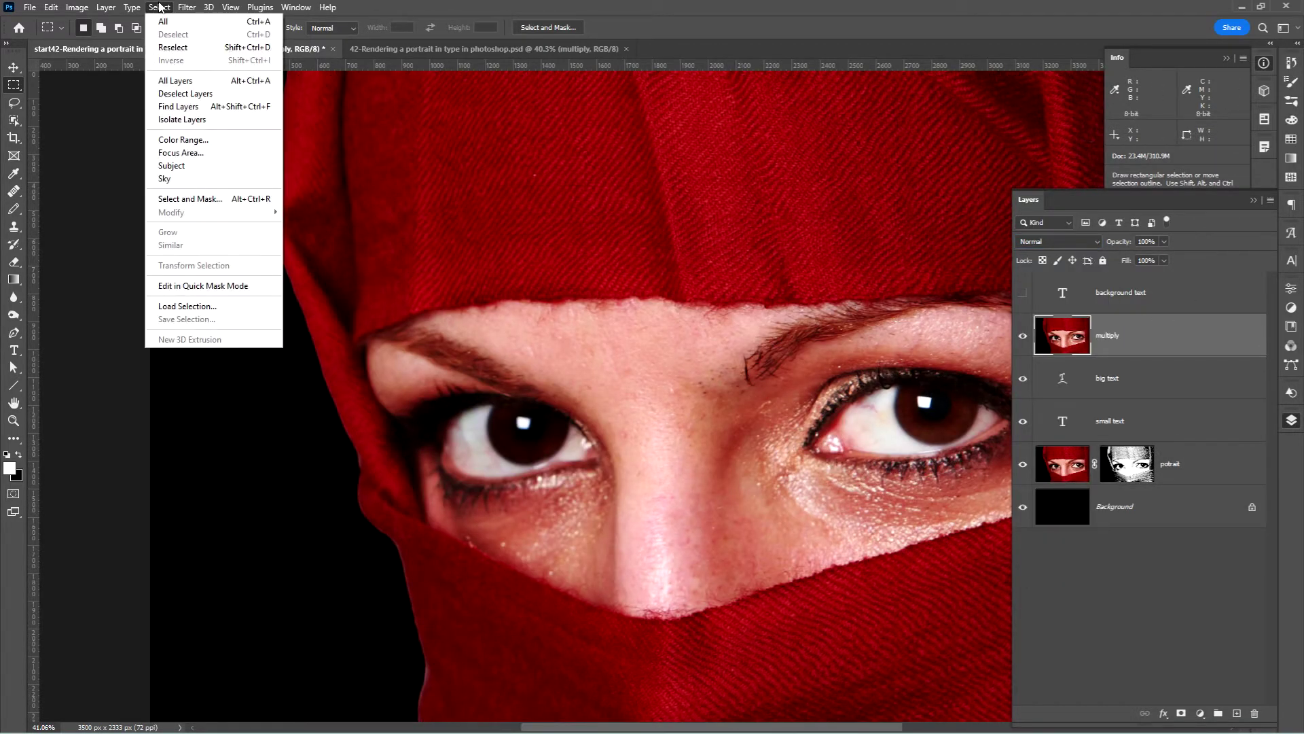
{"action": "left_click", "coordinate": [207, 141]}
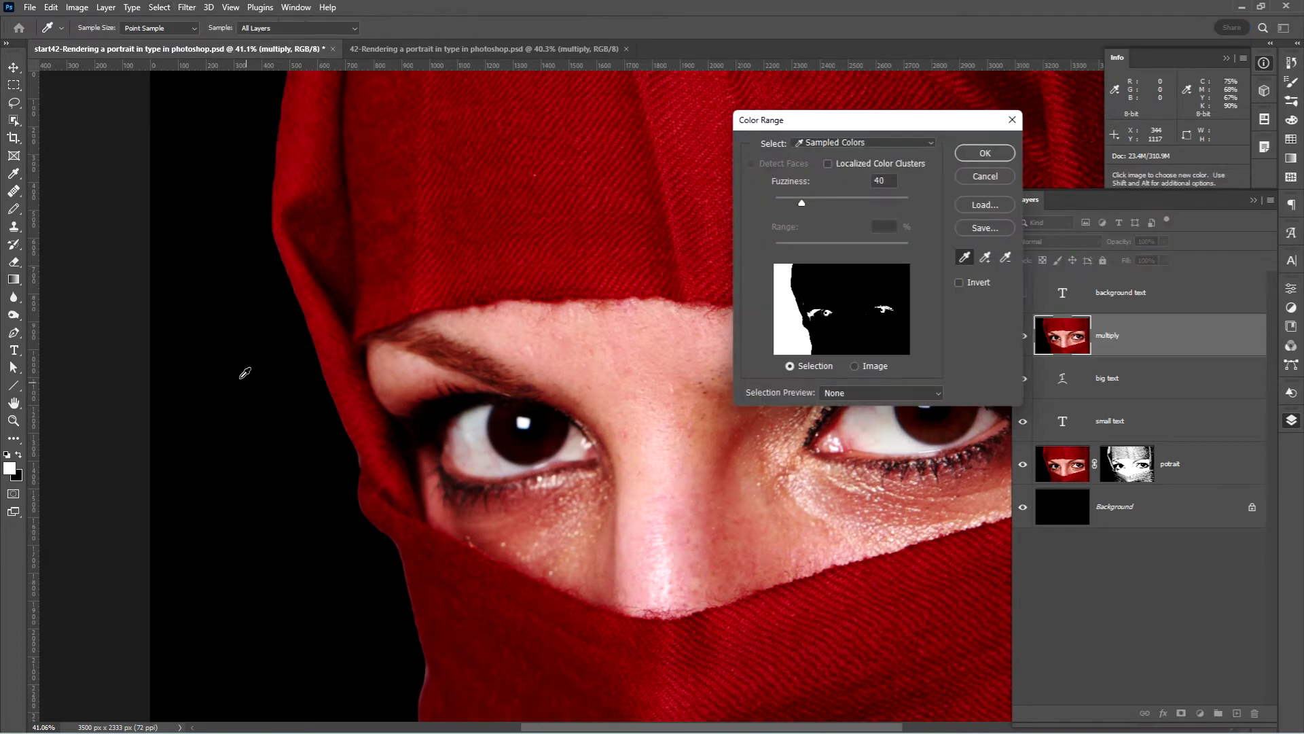
{"action": "left_click", "coordinate": [239, 370]}
{"action": "left_click", "coordinate": [985, 153]}
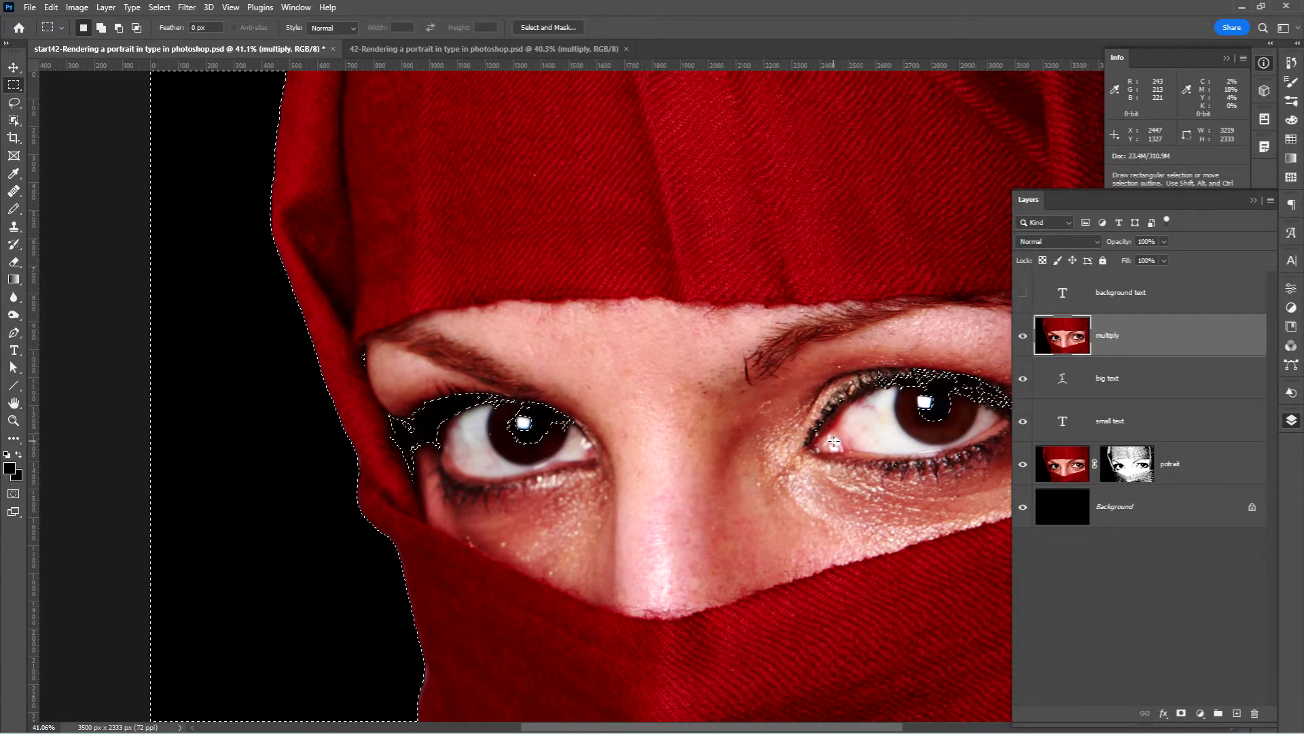
- Trim the selection using the Lasso in subtract mode, with the Layers panel shown again
{"action": "left_click", "coordinate": [14, 103]}
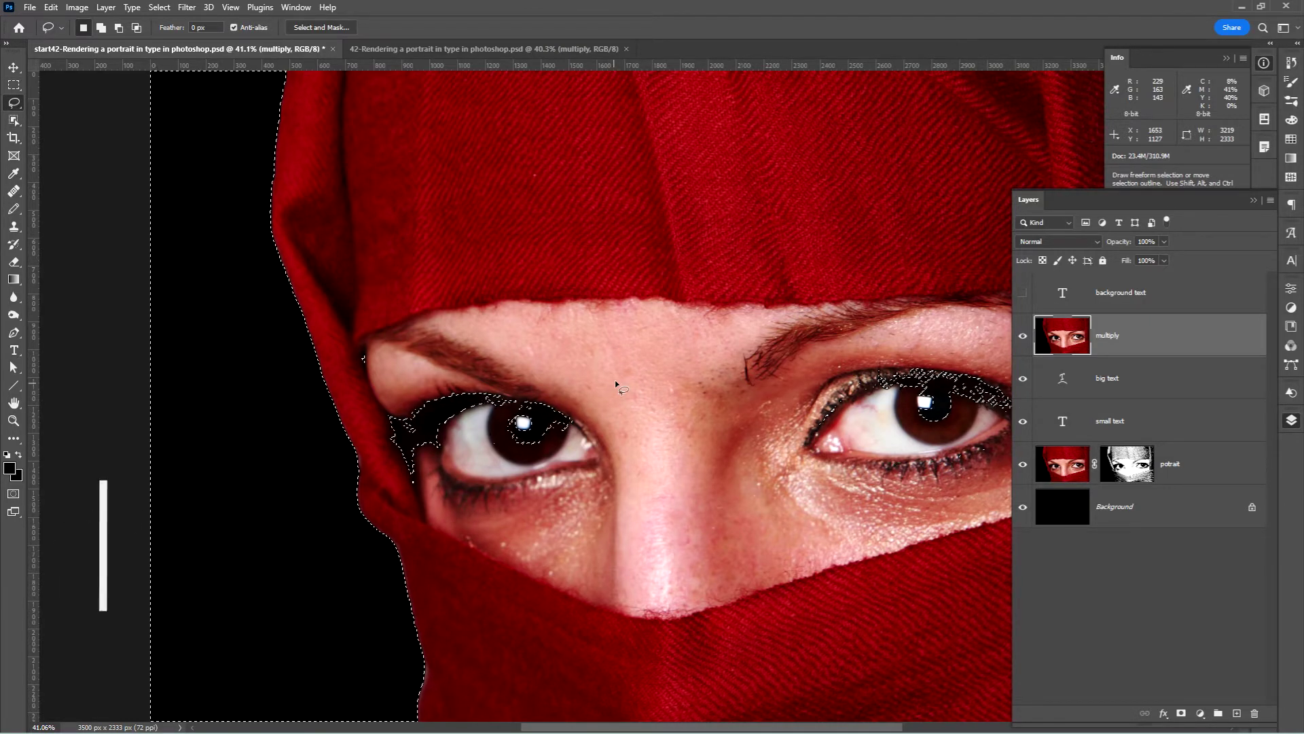
{"action": "key", "text": "alt"}
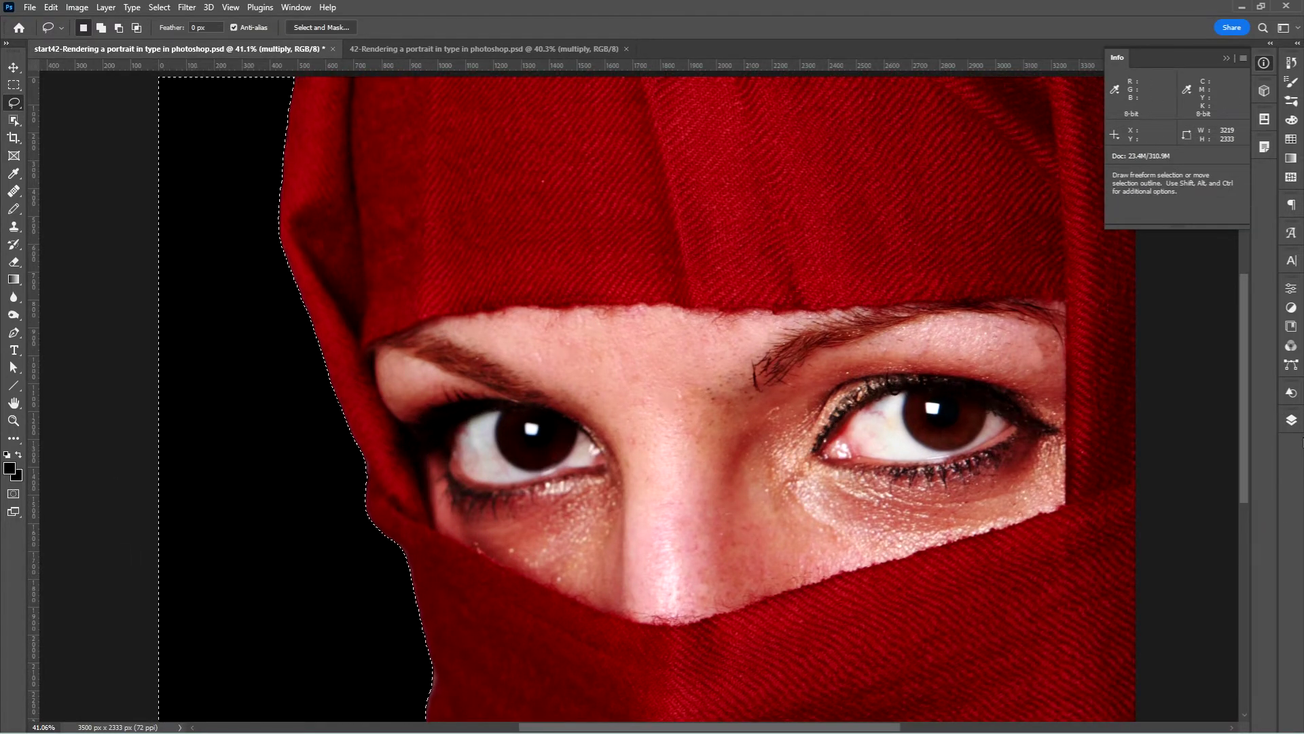
{"action": "key", "text": "F7"}
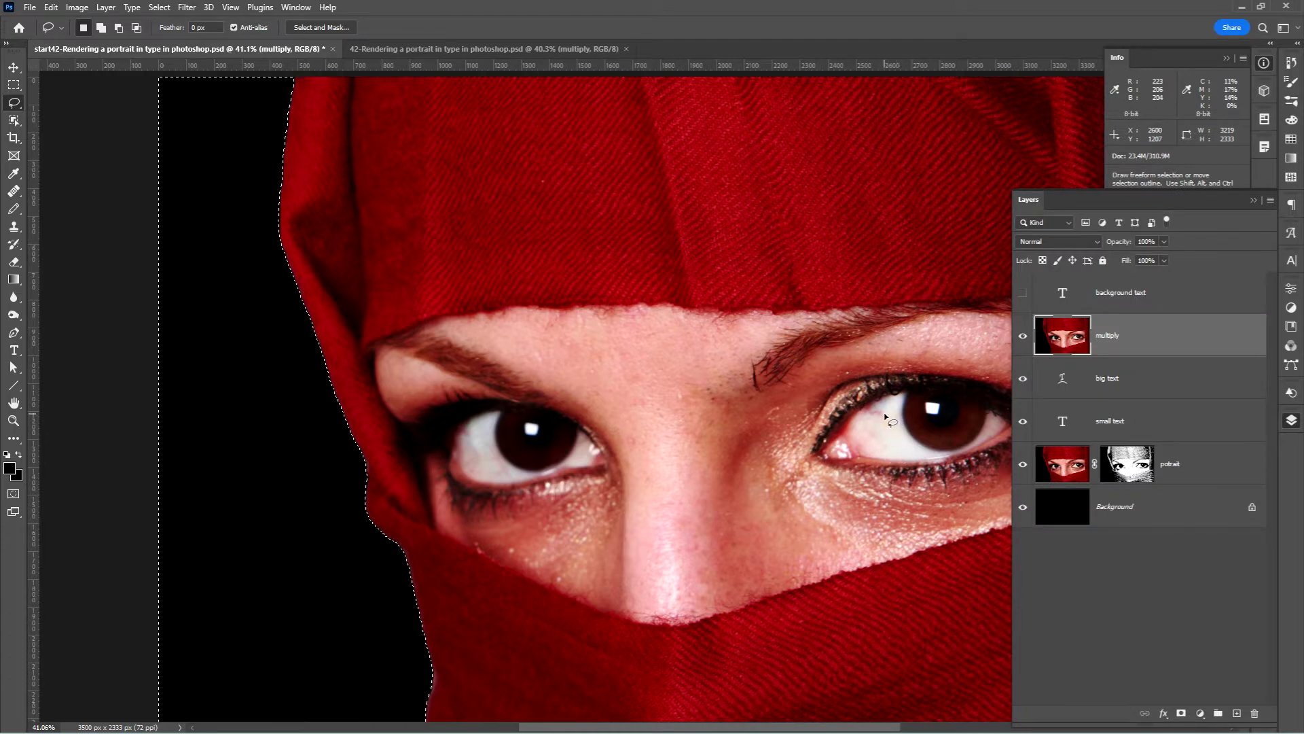
- Invert the selection to enclose the red-veiled figure and make Background the working layer
{"action": "left_click", "coordinate": [159, 9]}
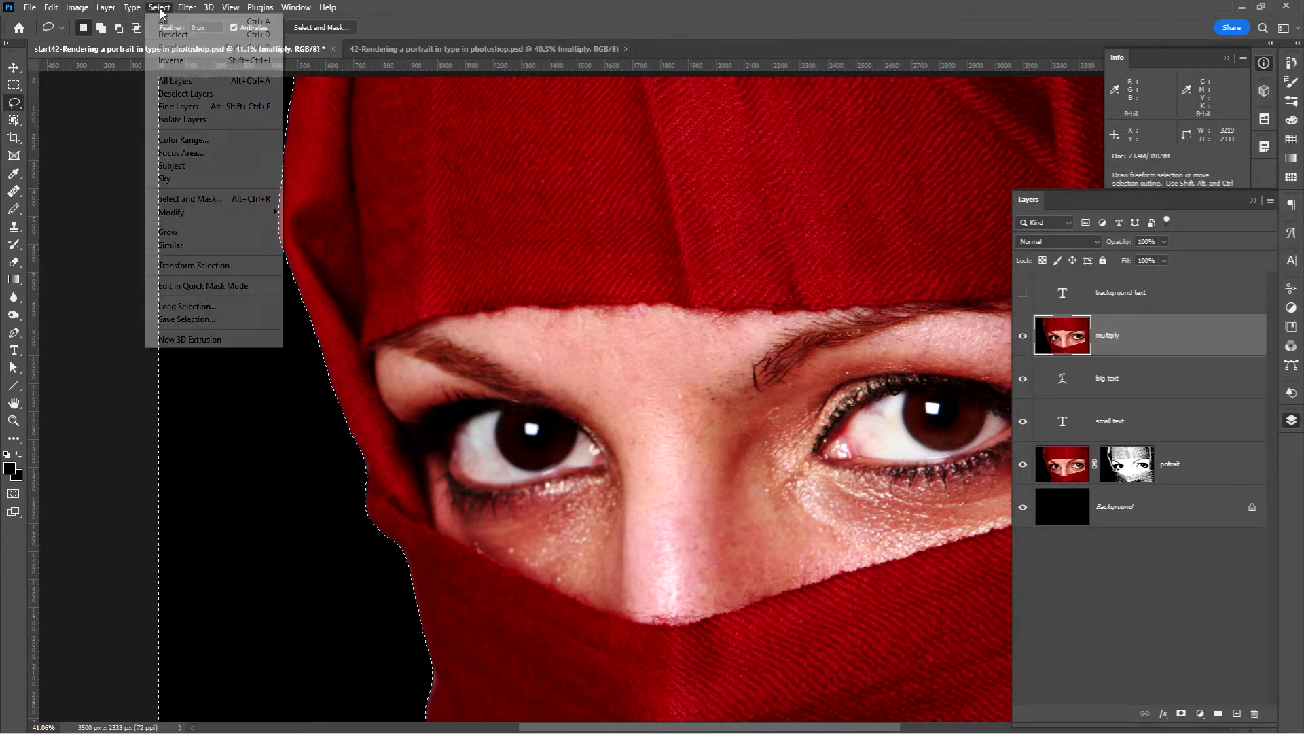
{"action": "left_click", "coordinate": [195, 65]}
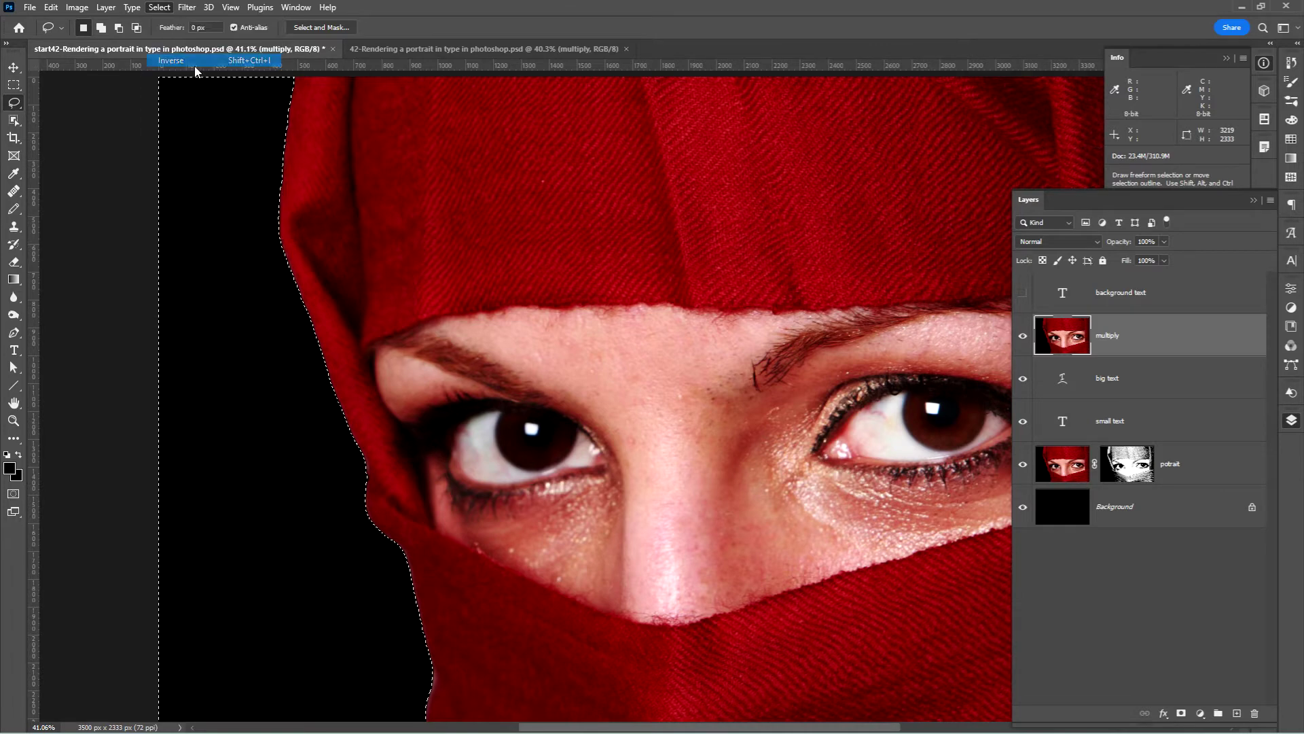
{"action": "left_click", "coordinate": [1172, 510]}
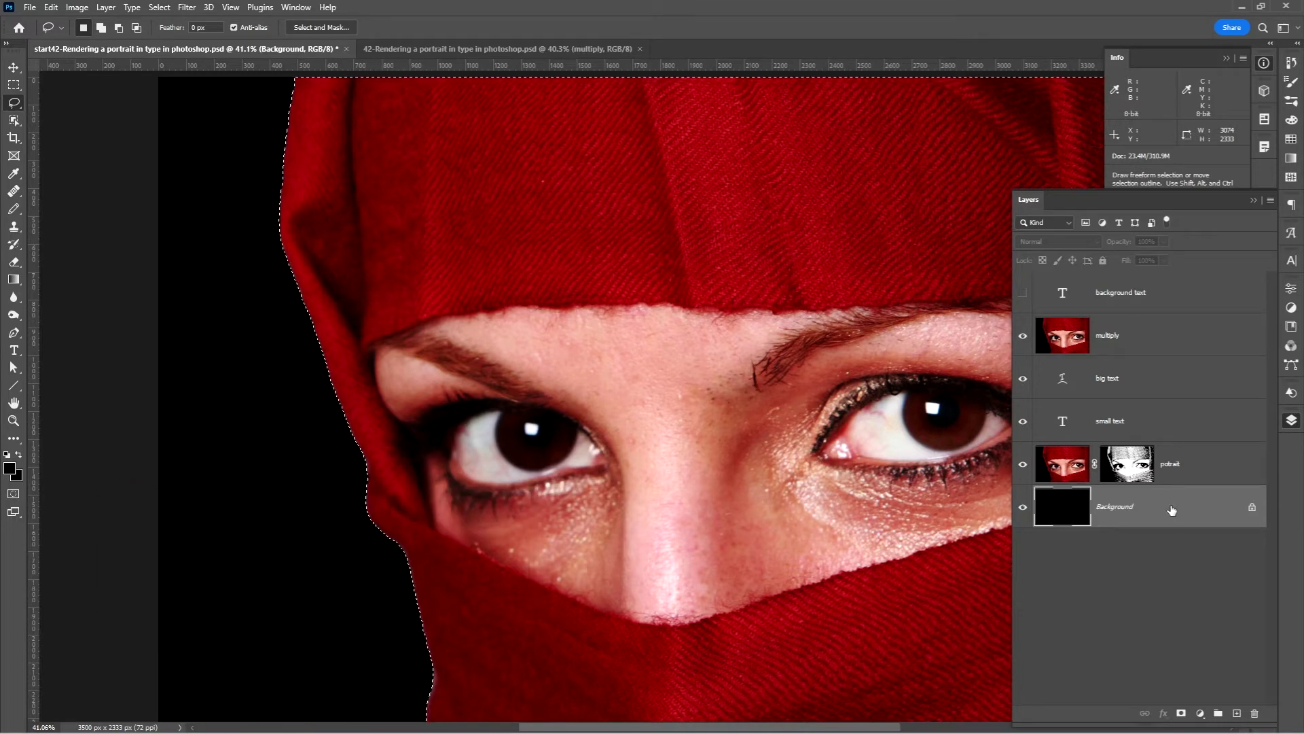
- Copy the selected figure onto a new layer named 'face' above Background
{"action": "key", "text": "ctrl+alt+j"}
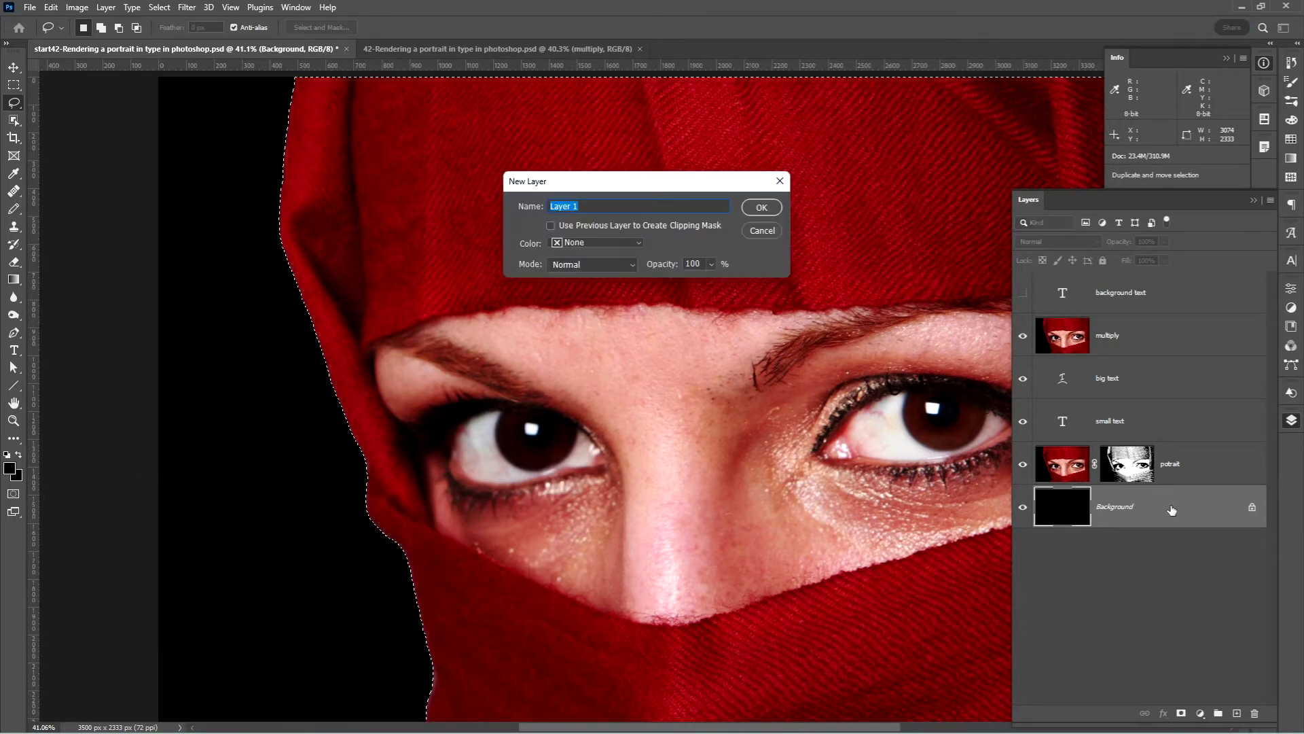
{"action": "type", "text": "face"}
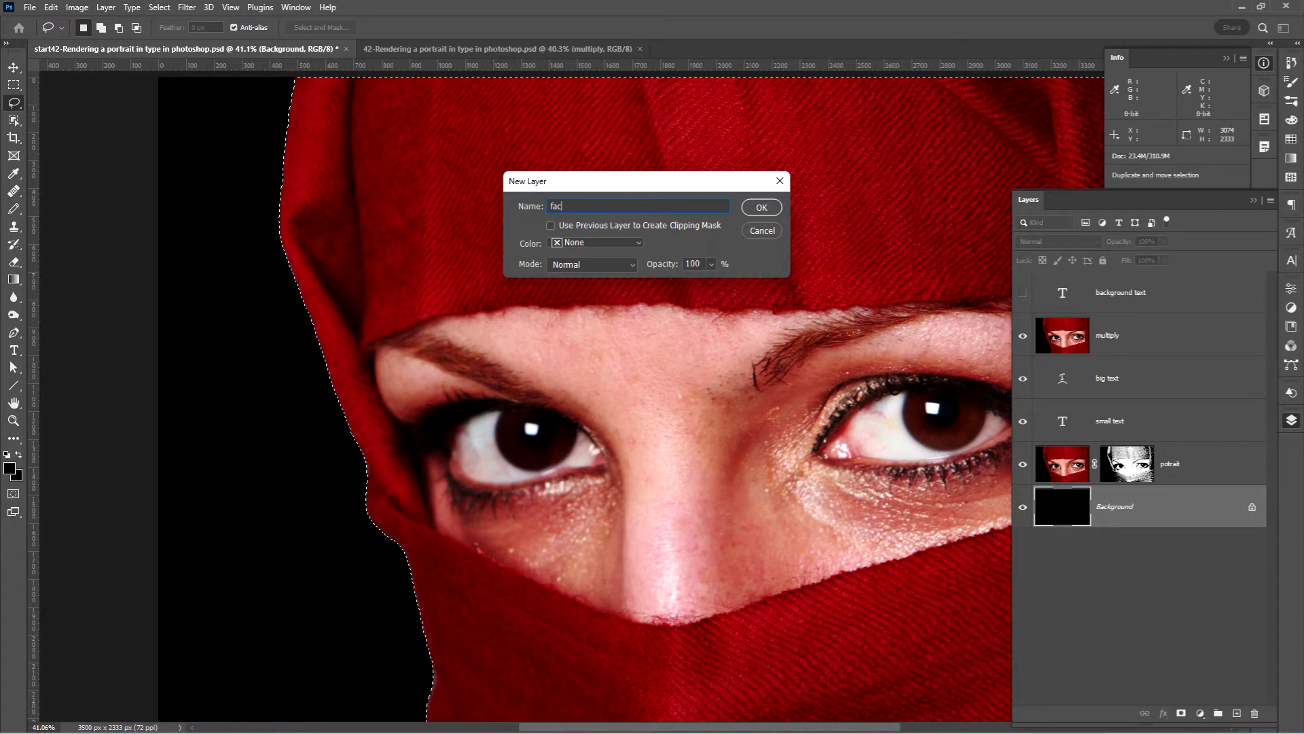
{"action": "left_click", "coordinate": [762, 208]}
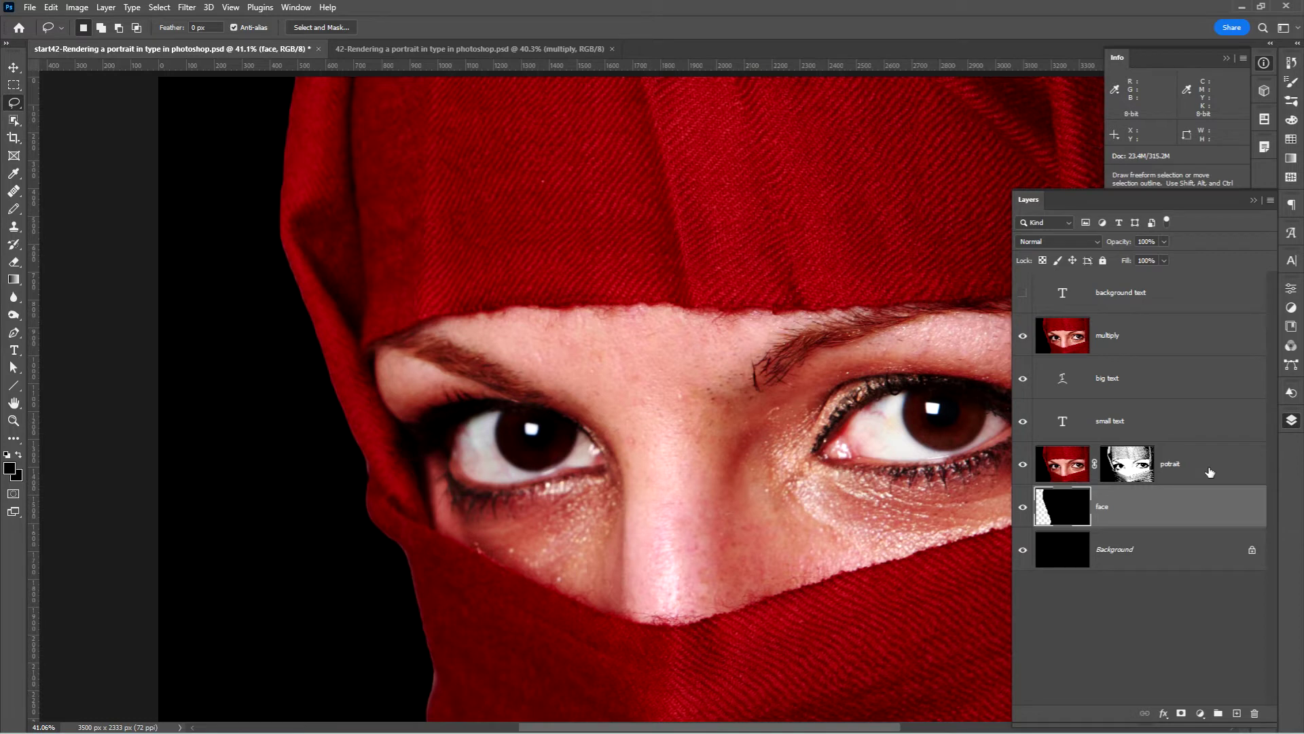
- Select the layers from potrait up through multiply
{"action": "left_click", "coordinate": [1210, 471]}
{"action": "left_click", "coordinate": [1159, 331], "text": "shift"}
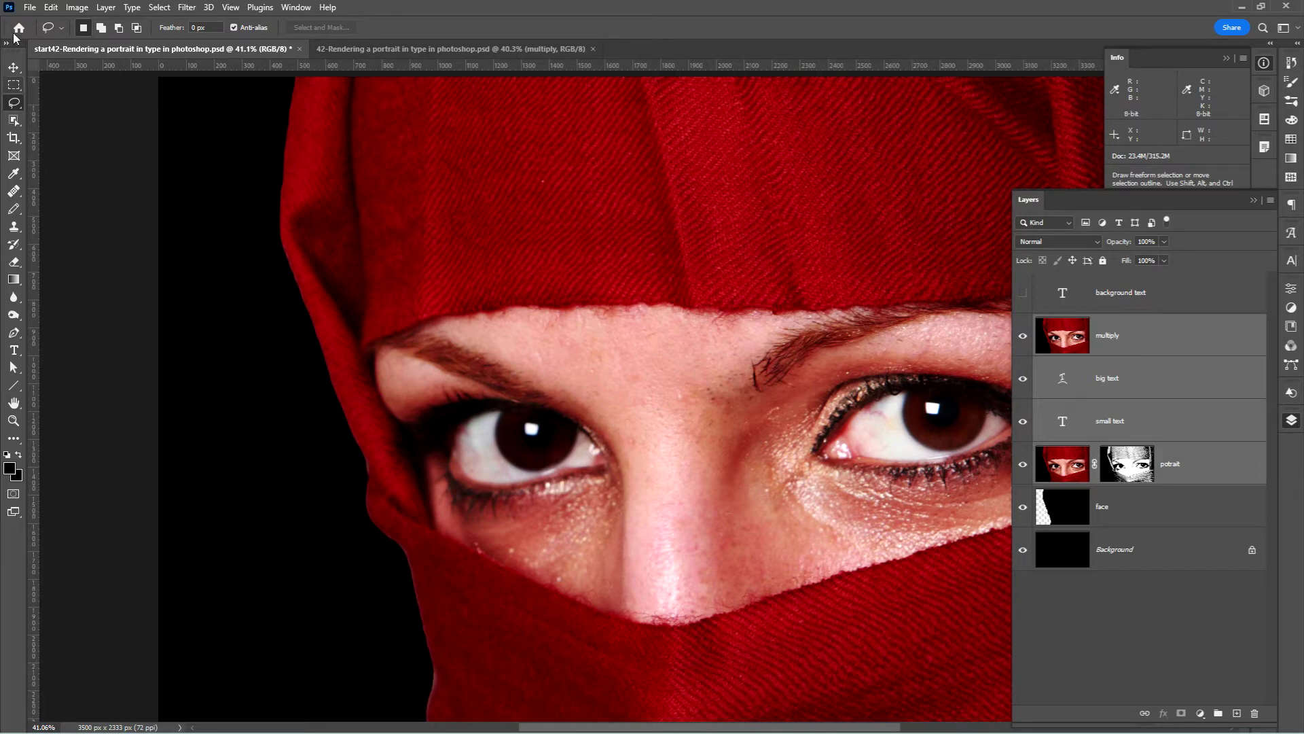
{"action": "left_click", "coordinate": [105, 8]}
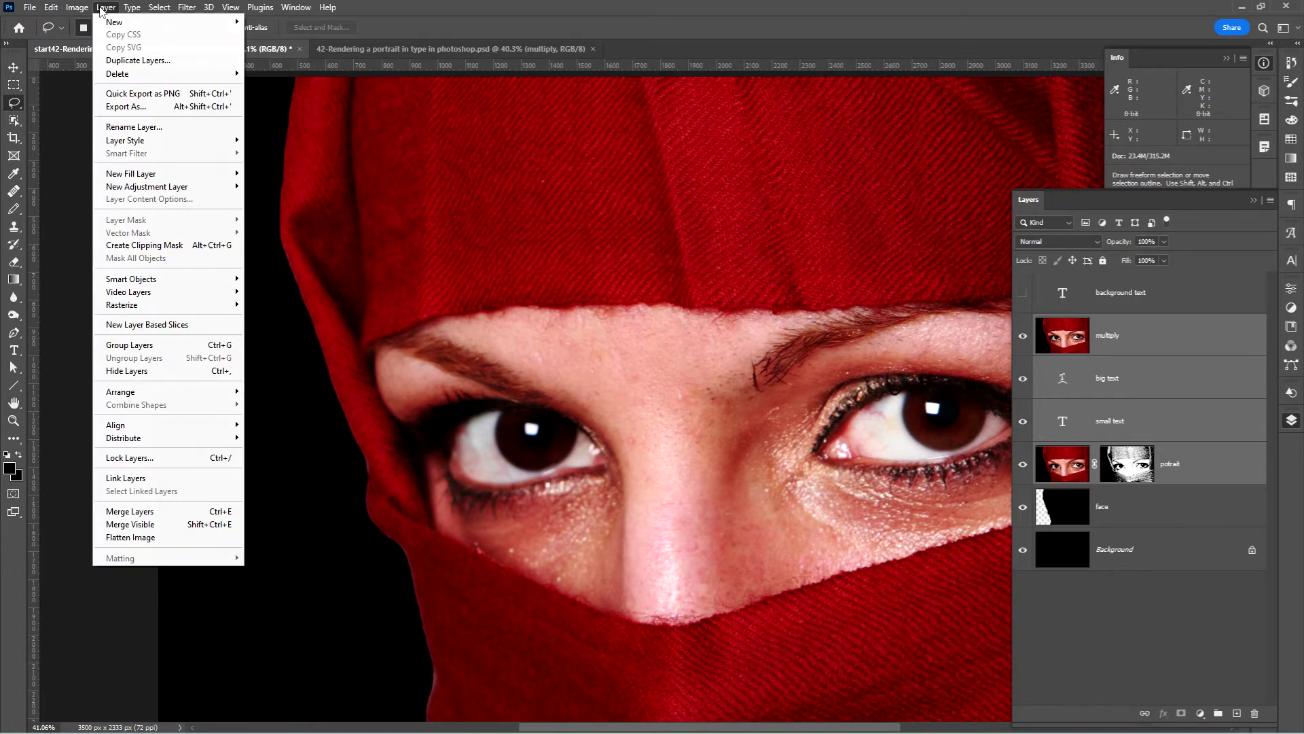
- Clip potrait through multiply to face, blend multiply as Multiply, and drag background text beneath face
{"action": "left_click", "coordinate": [178, 245]}
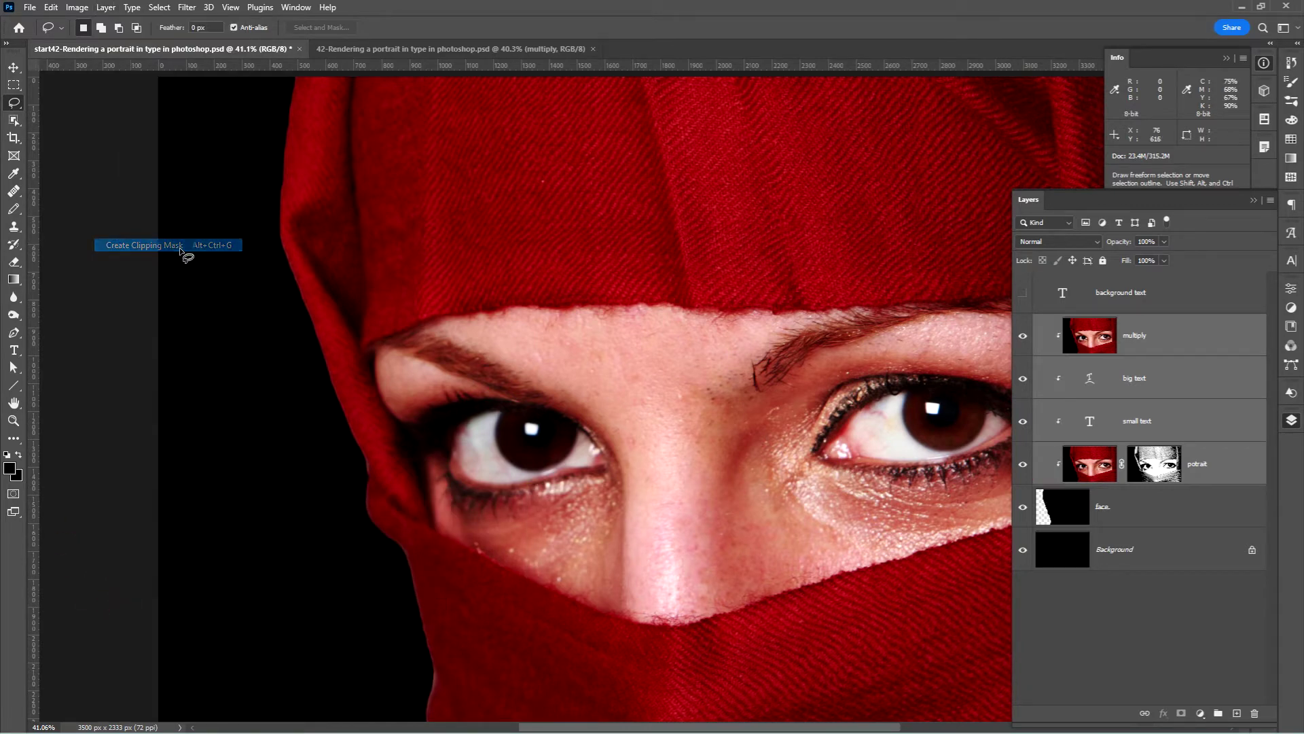
{"action": "left_click", "coordinate": [1208, 335]}
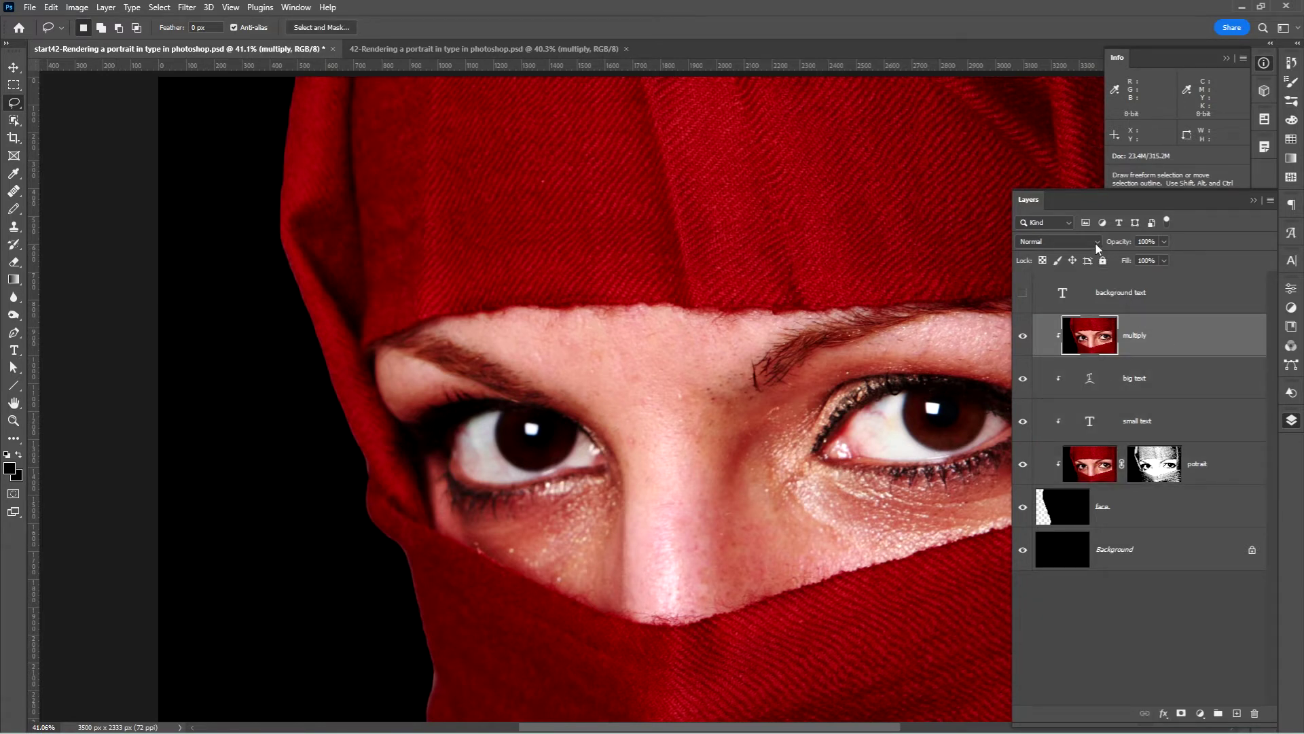
{"action": "left_click", "coordinate": [1095, 242]}
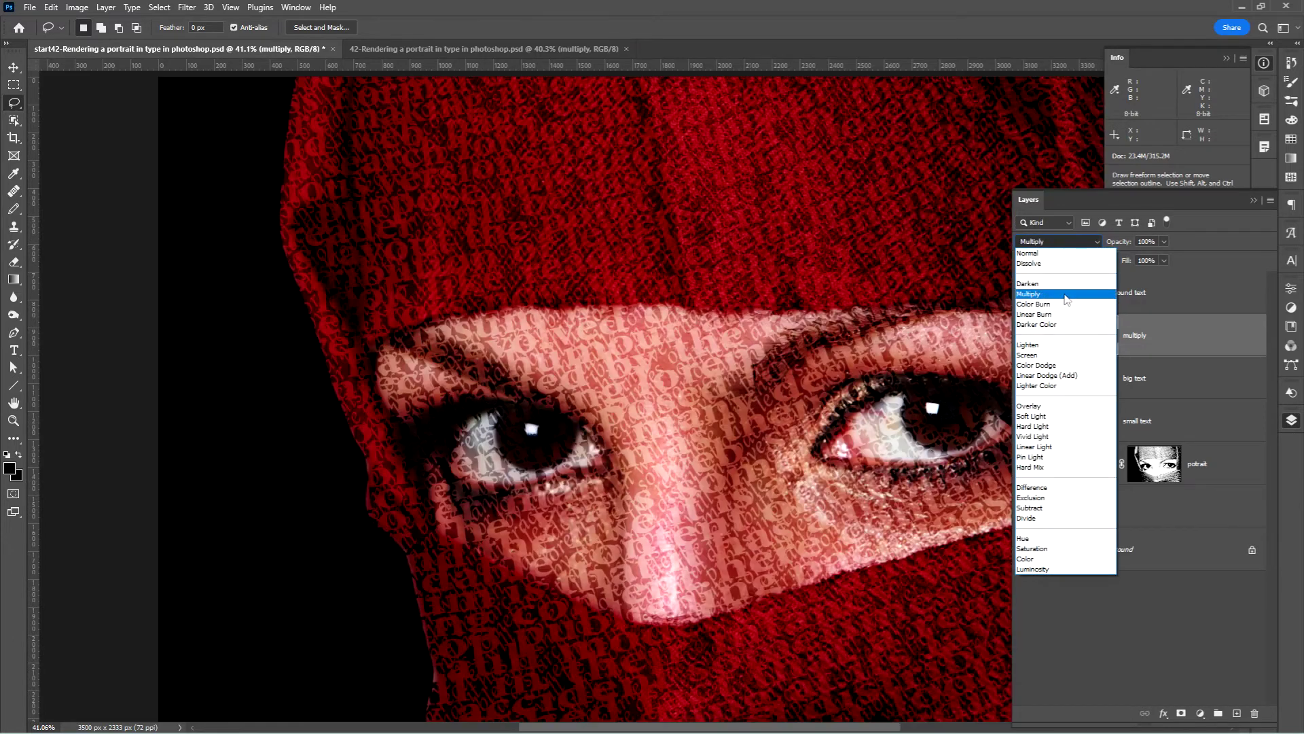
{"action": "left_click", "coordinate": [1066, 296]}
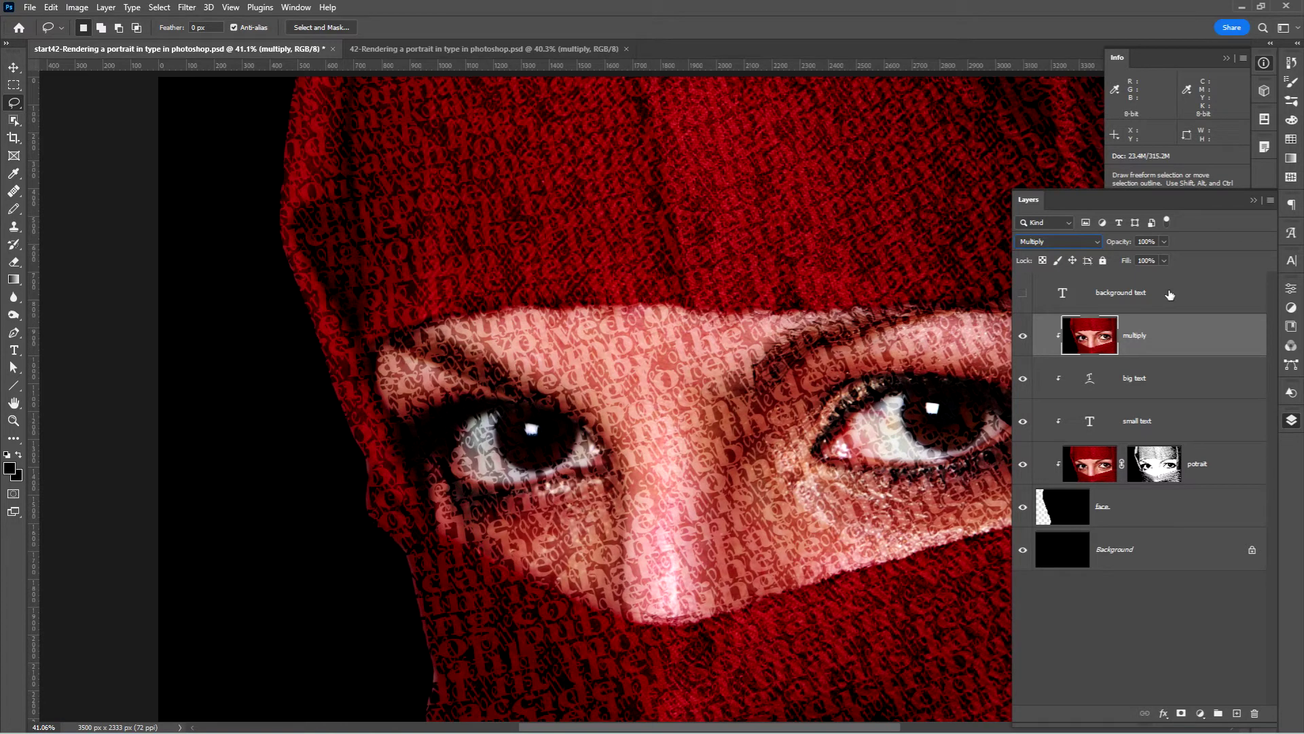
{"action": "left_click_drag", "start_coordinate": [1170, 294], "coordinate": [1196, 512]}
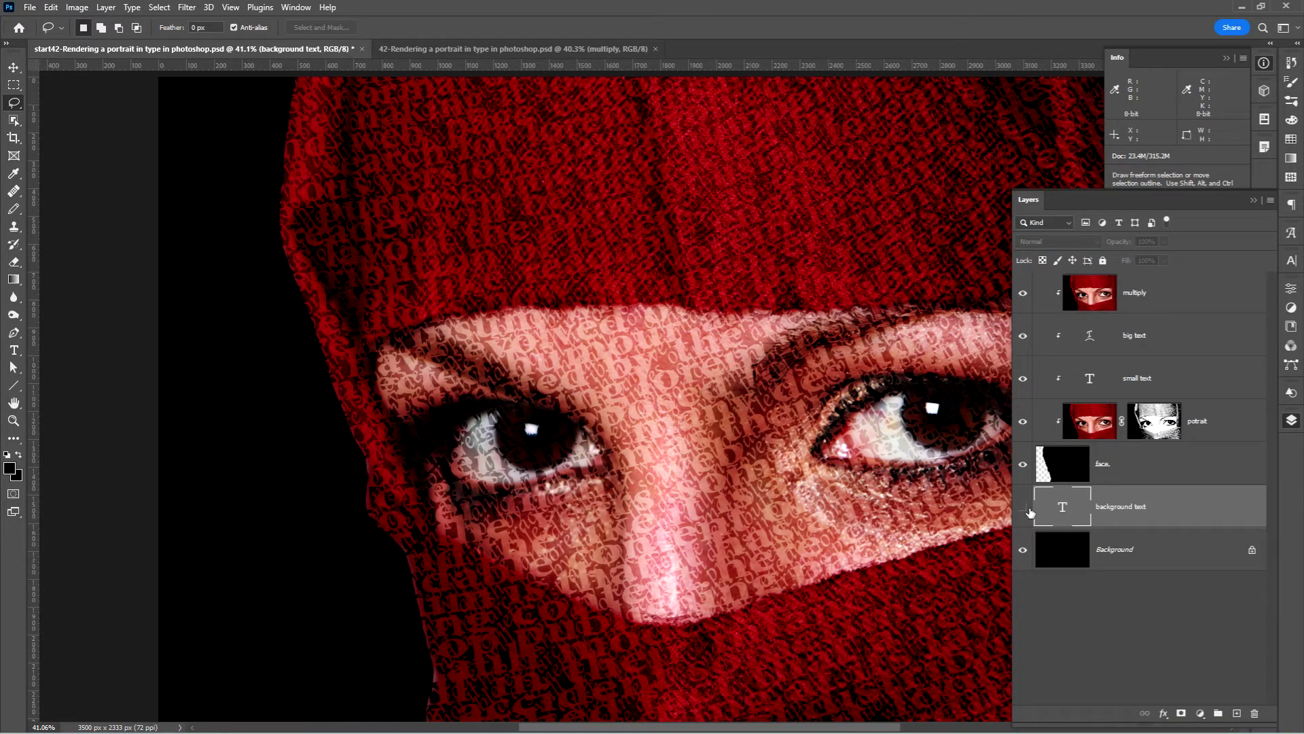
- Show the background text layer, dim it to about 60% opacity, then select the face layer
{"action": "left_click", "coordinate": [1023, 508]}
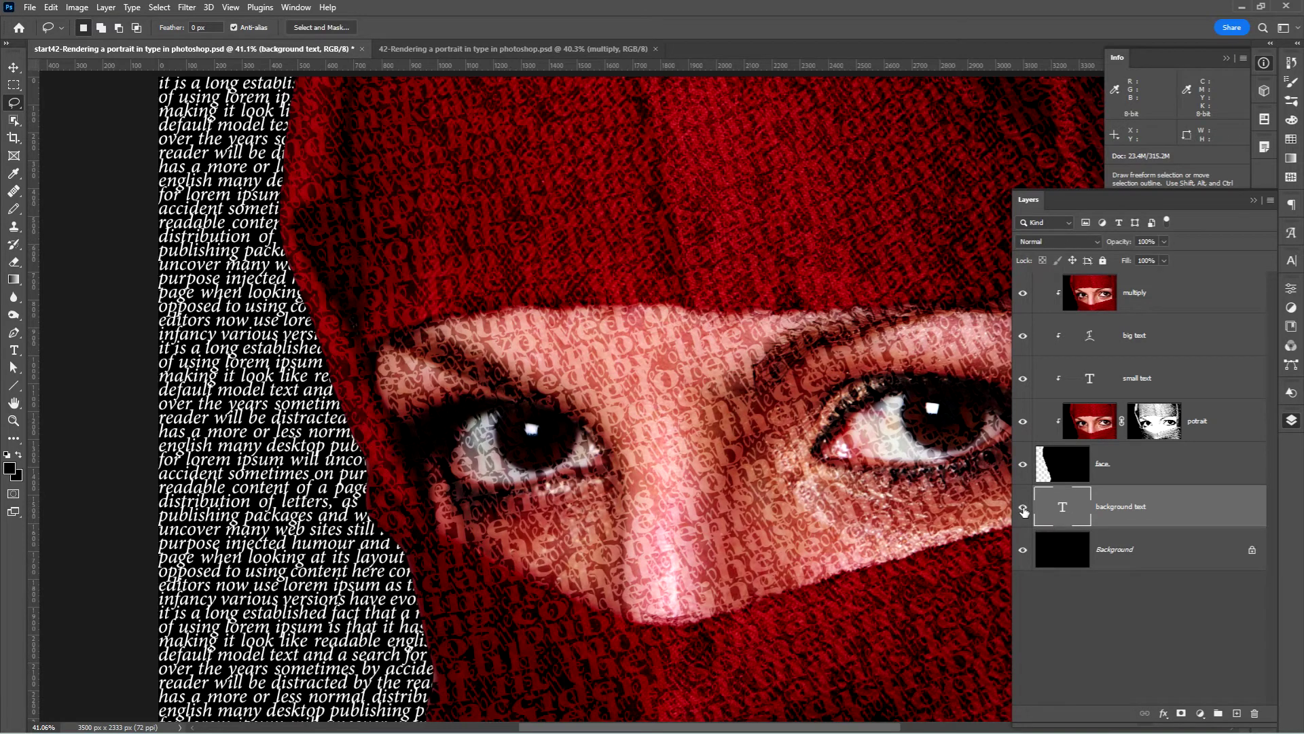
{"action": "key", "text": "m"}
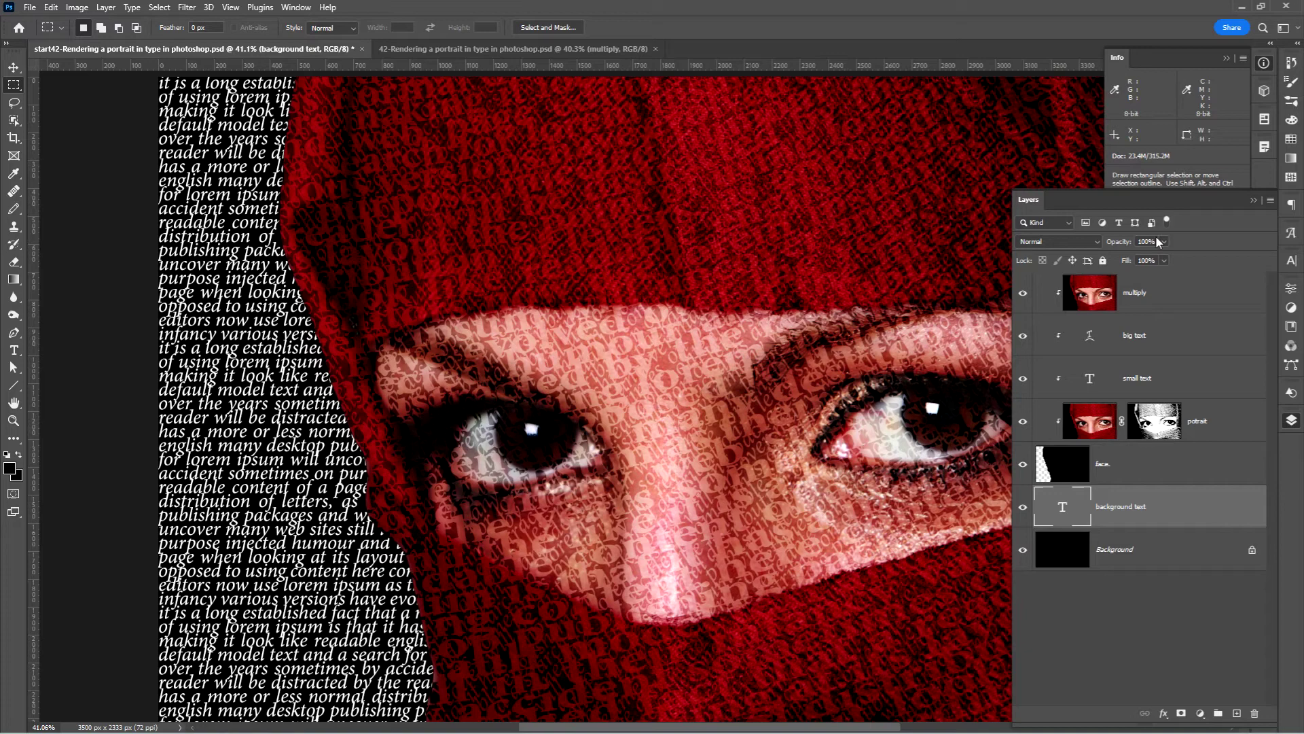
{"action": "key", "text": "6"}
{"action": "left_click", "coordinate": [1155, 463]}
{"action": "key", "text": "l"}
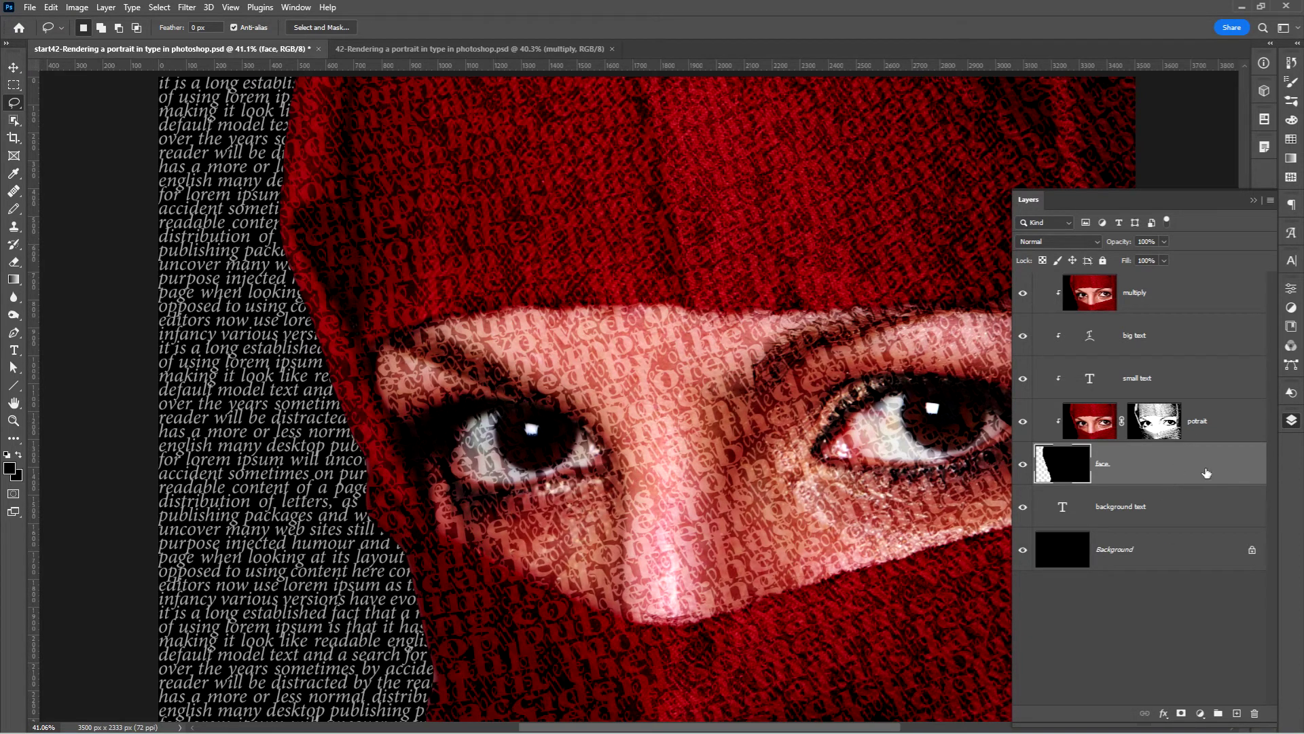
- Add a Drop Shadow to face: 180° angle, 50 px distance, 200 px size
{"action": "left_click", "coordinate": [1164, 714]}
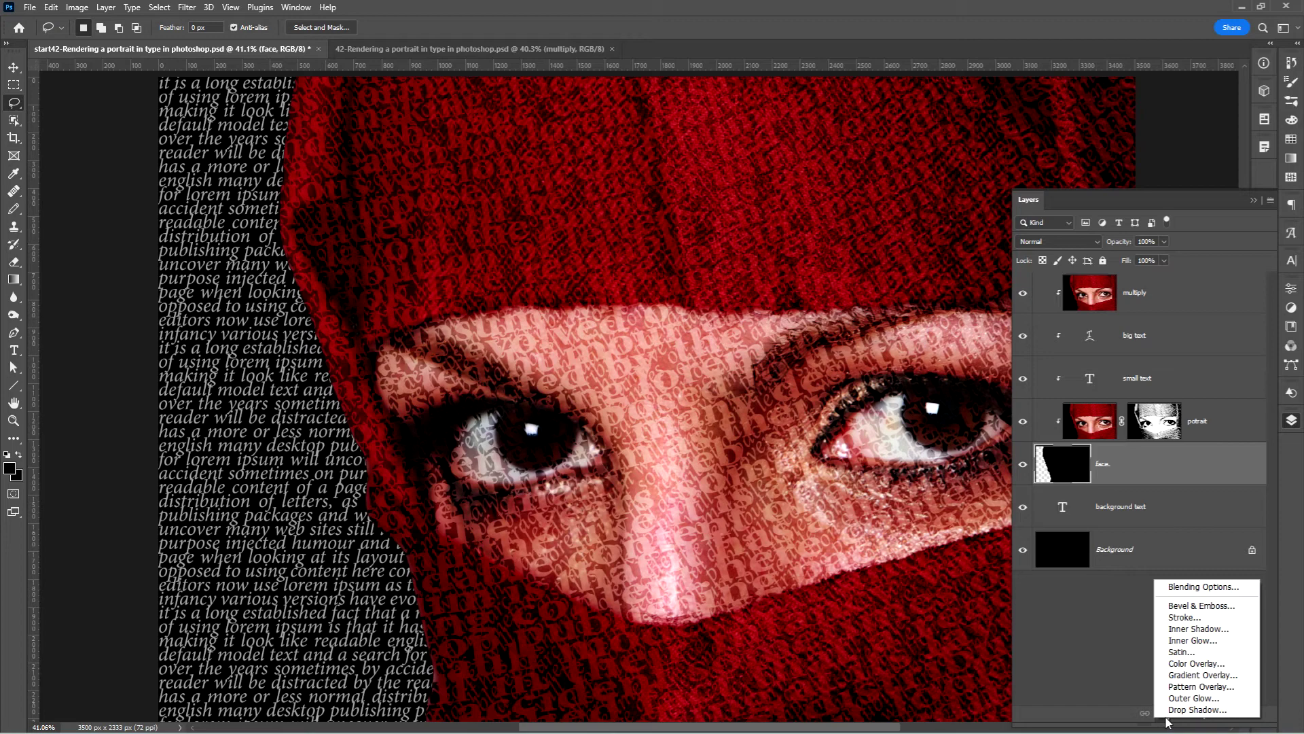
{"action": "left_click", "coordinate": [1189, 710]}
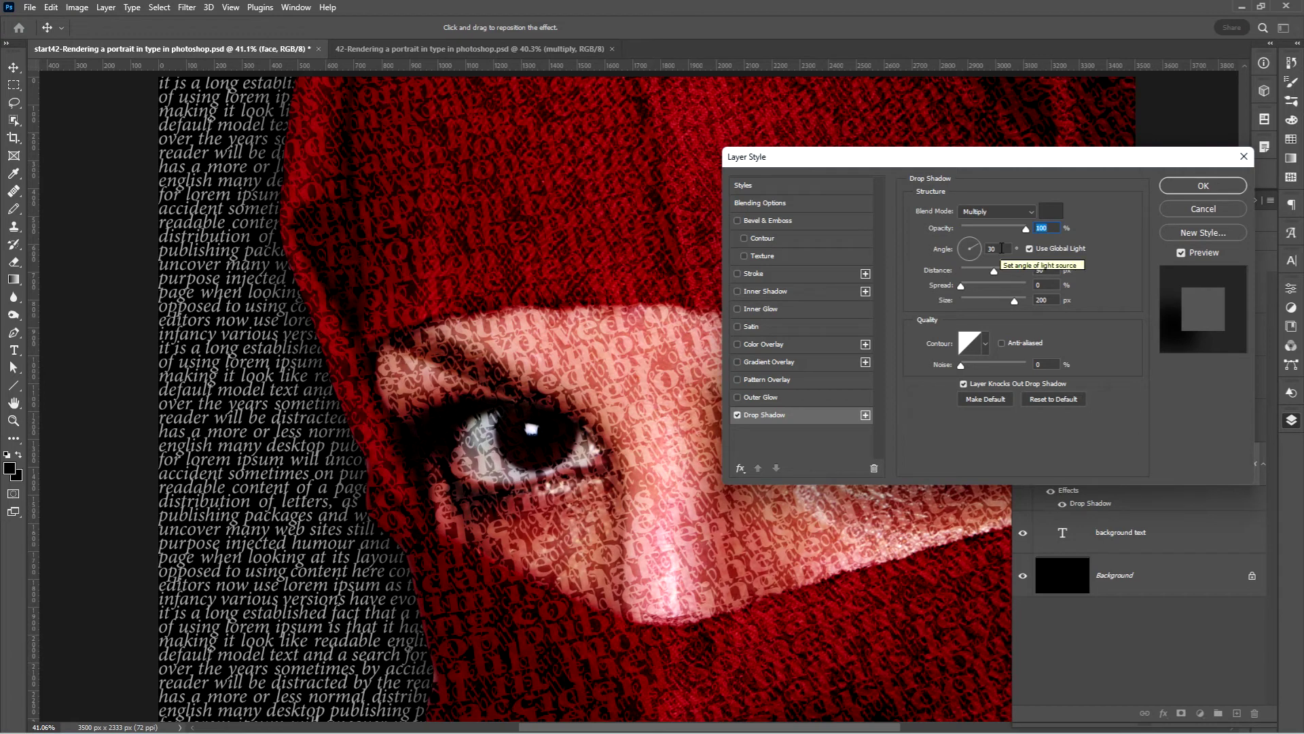
{"action": "double_click", "coordinate": [1001, 248]}
{"action": "type", "text": "180"}
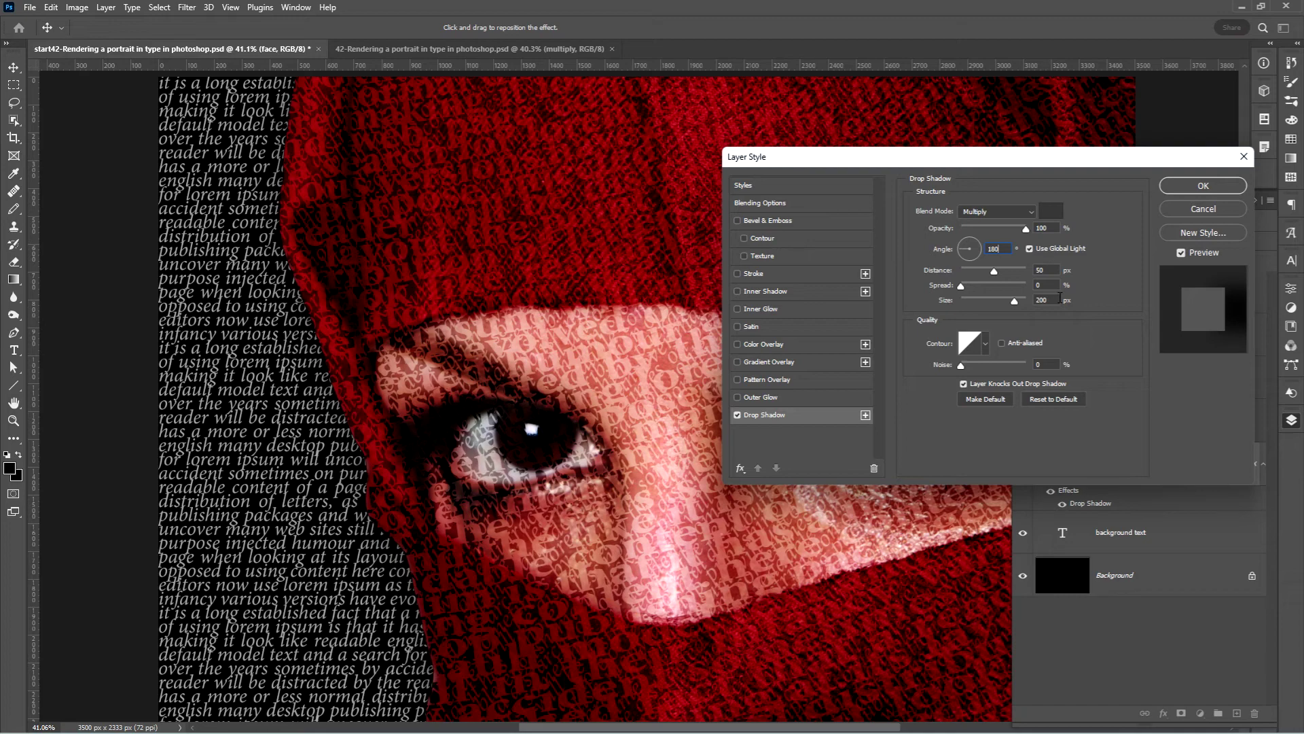
{"action": "left_click", "coordinate": [1203, 186]}
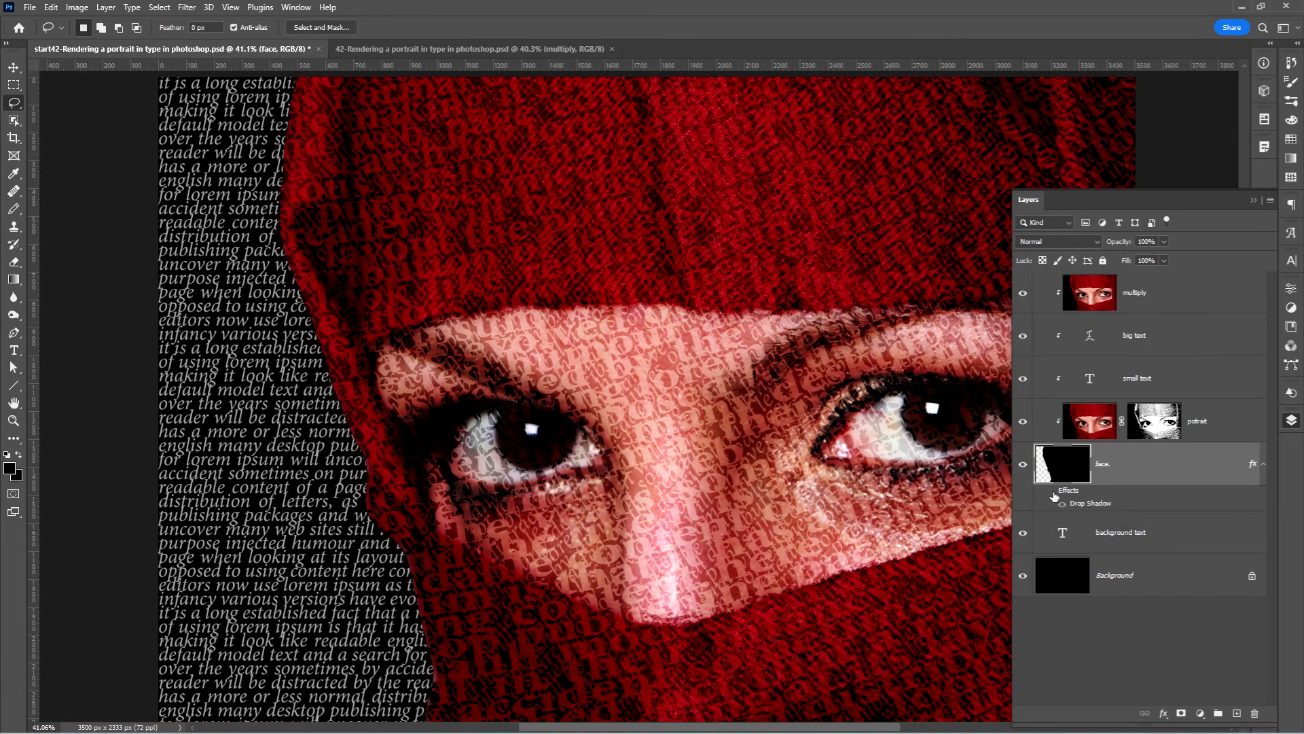
- Toggle the face layer's drop shadow and hide the panels to view the finished type portrait
{"action": "left_click", "coordinate": [1051, 492]}
{"action": "key", "text": "F7"}
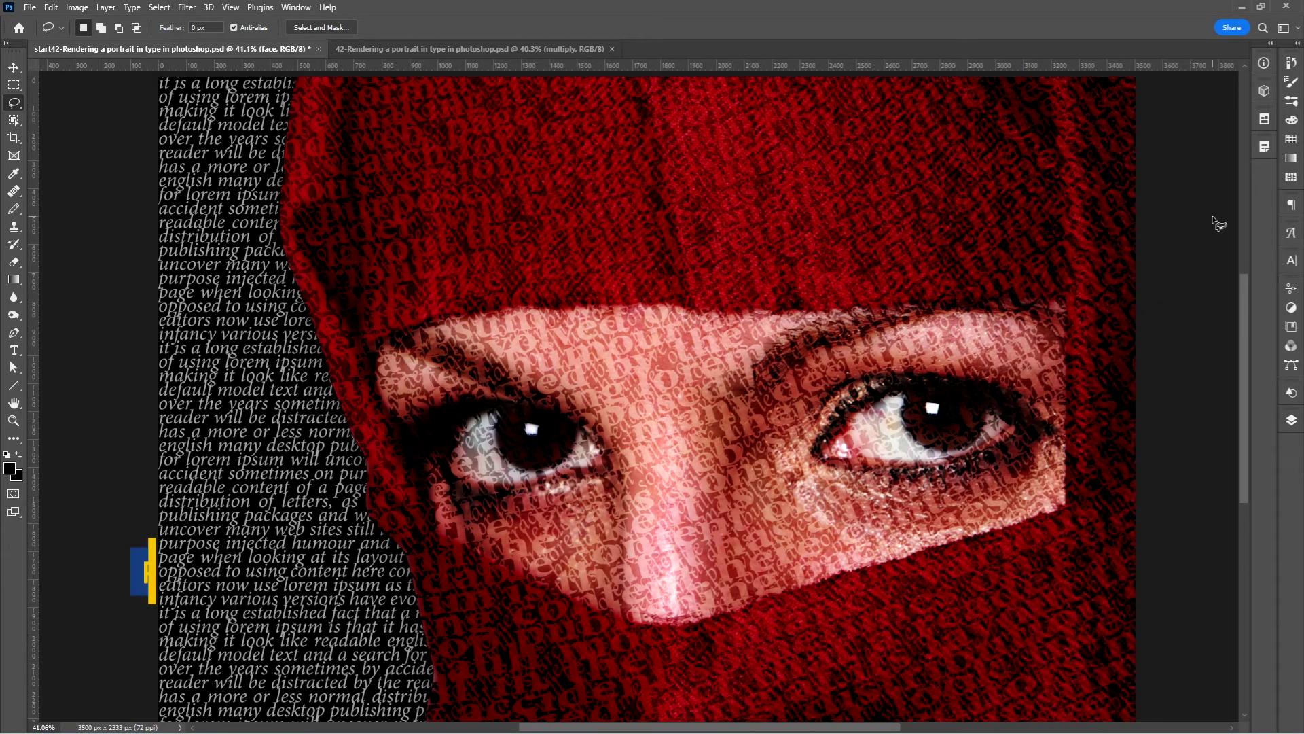